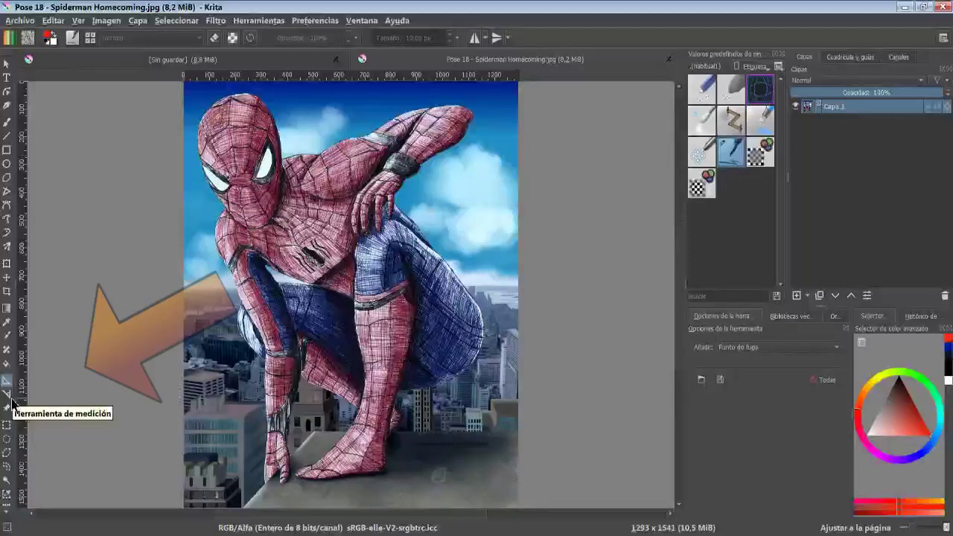
Measure a distance across Spiderman's face, with the units shown in centimetres
{"action": "left_click", "coordinate": [10, 398]}
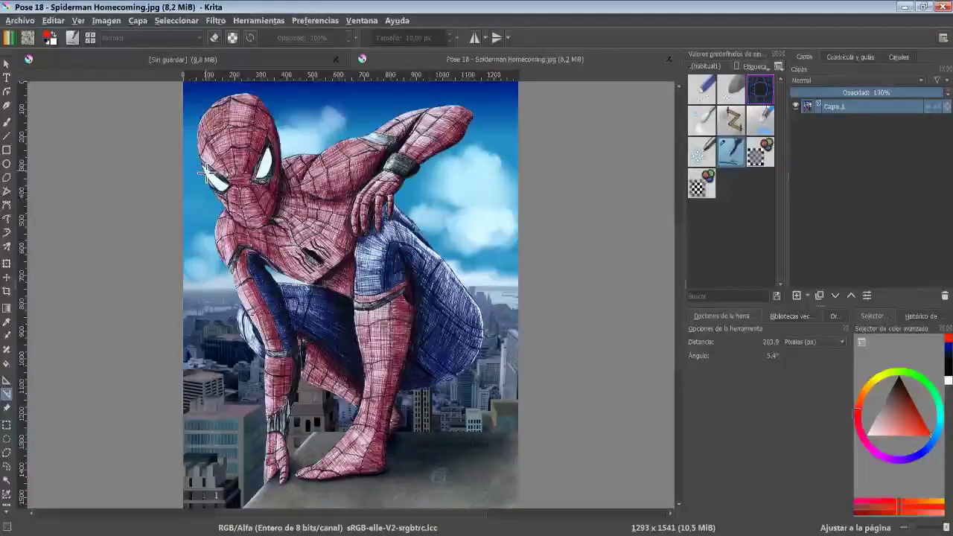
{"action": "left_click_drag", "start_coordinate": [253, 175], "coordinate": [275, 166]}
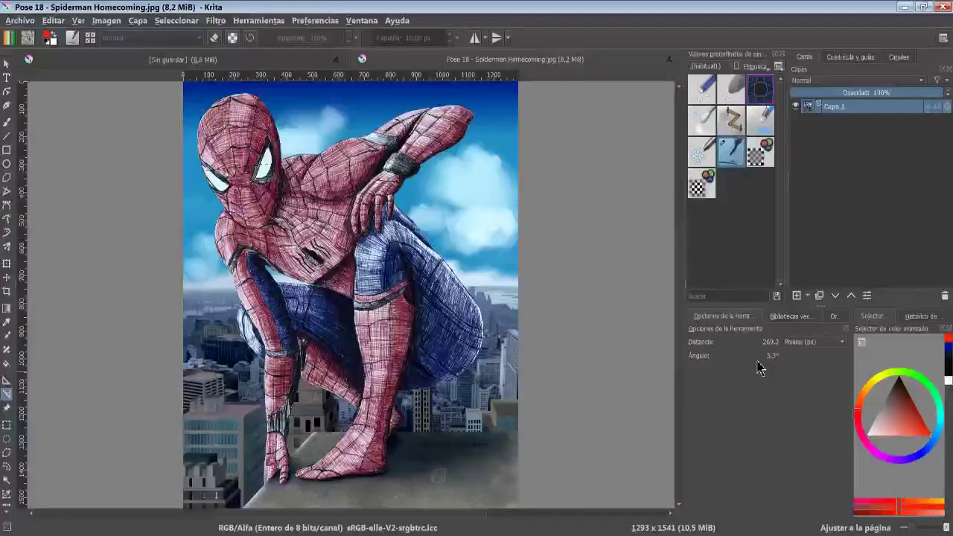
{"action": "left_click", "coordinate": [814, 342]}
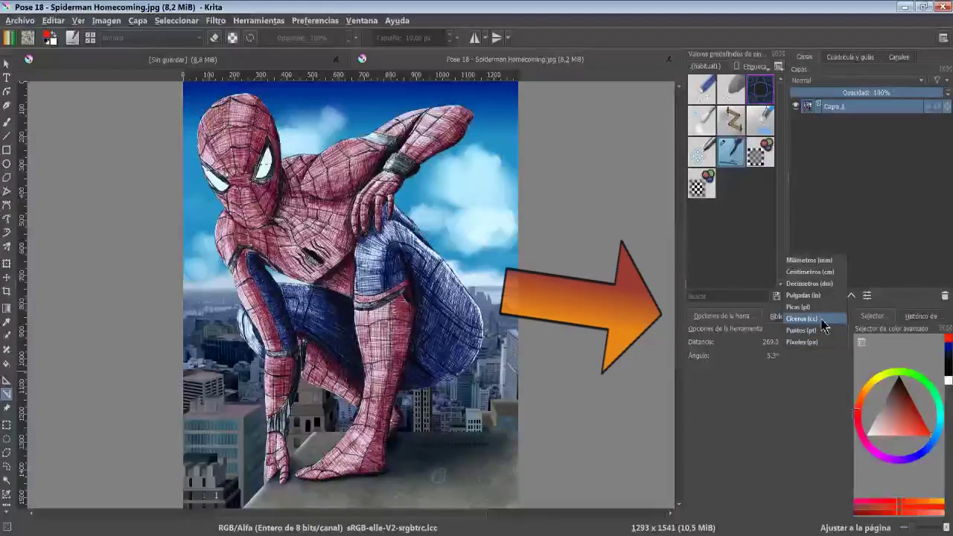
{"action": "left_click", "coordinate": [812, 272]}
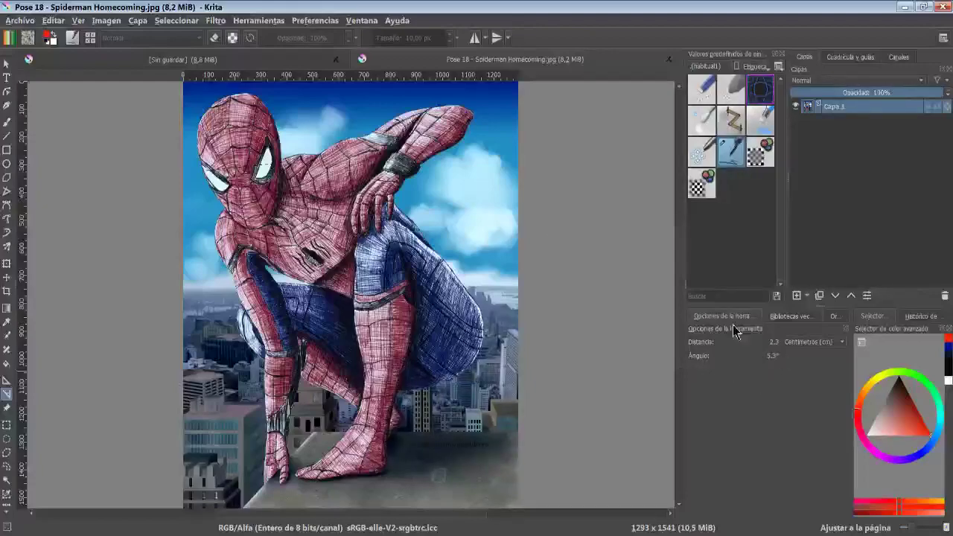
Measure a line beside Spiderman's head (1.1 cm at 80.4°), then fit the page in view
{"action": "scroll", "coordinate": [294, 145], "scroll_direction": "up", "scroll_amount": 3}
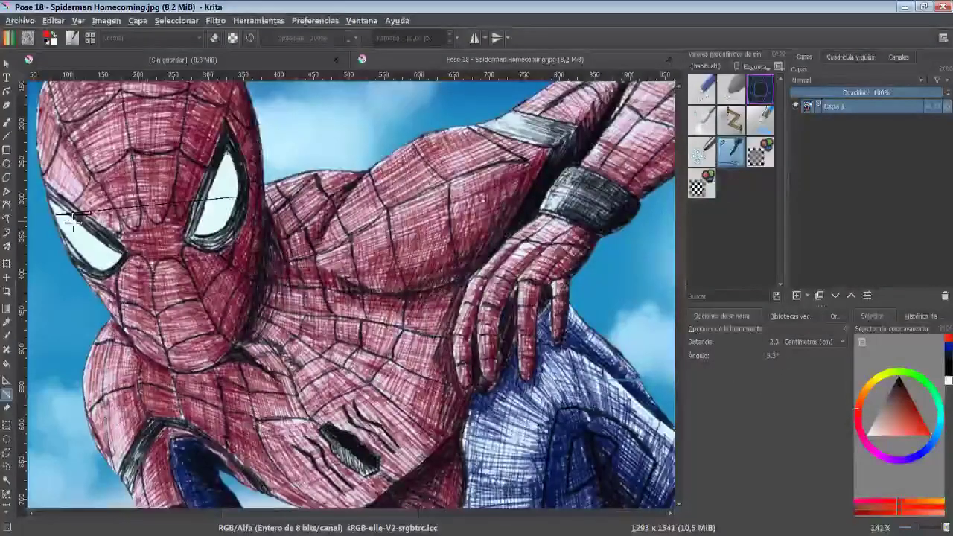
{"action": "mouse_move", "coordinate": [67, 399]}
{"action": "left_mouse_down"}
{"action": "mouse_move", "coordinate": [241, 257]}
{"action": "mouse_move", "coordinate": [51, 302]}
{"action": "left_mouse_up"}
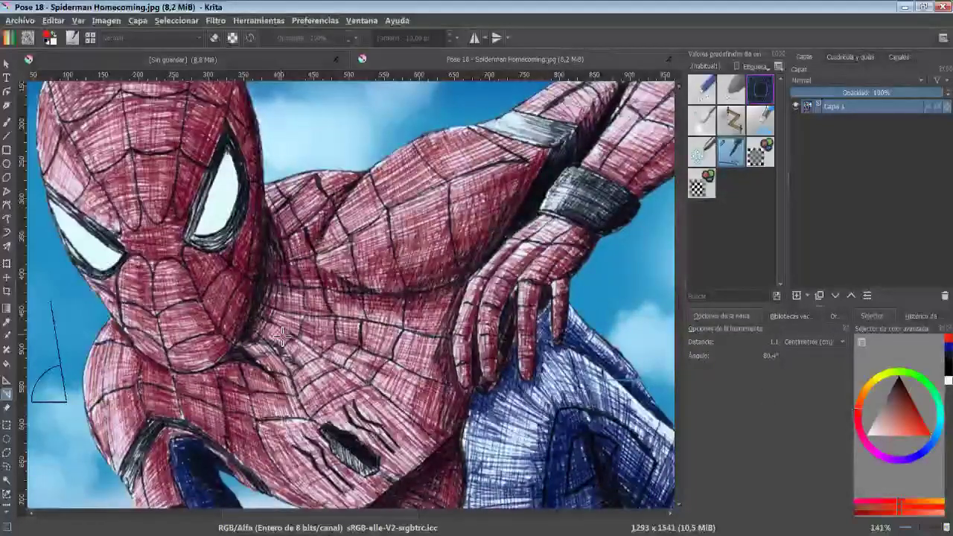
{"action": "scroll", "coordinate": [281, 337], "scroll_direction": "down", "scroll_amount": 1}
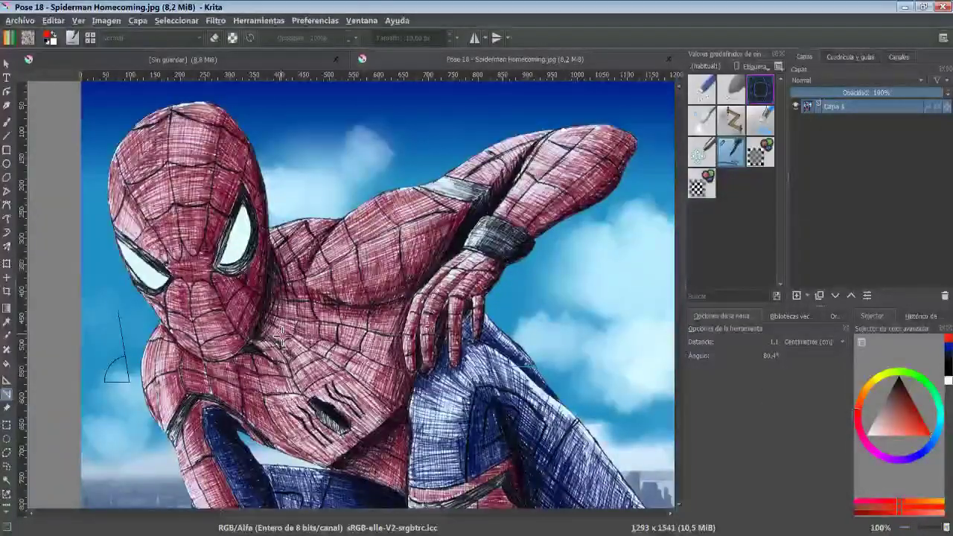
{"action": "scroll", "coordinate": [281, 336], "scroll_direction": "down", "scroll_amount": 1}
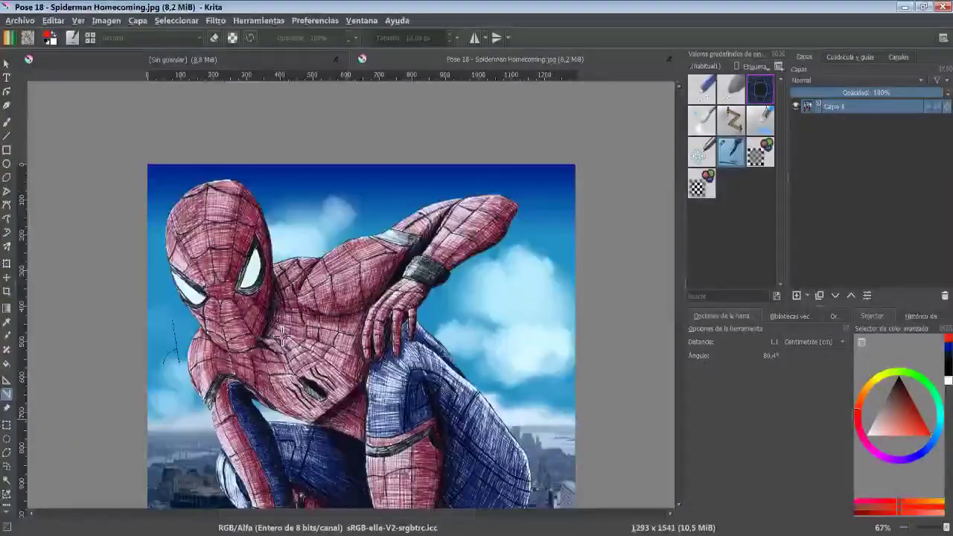
{"action": "scroll", "coordinate": [282, 337], "scroll_direction": "up", "scroll_amount": 1}
{"action": "key", "text": "2"}
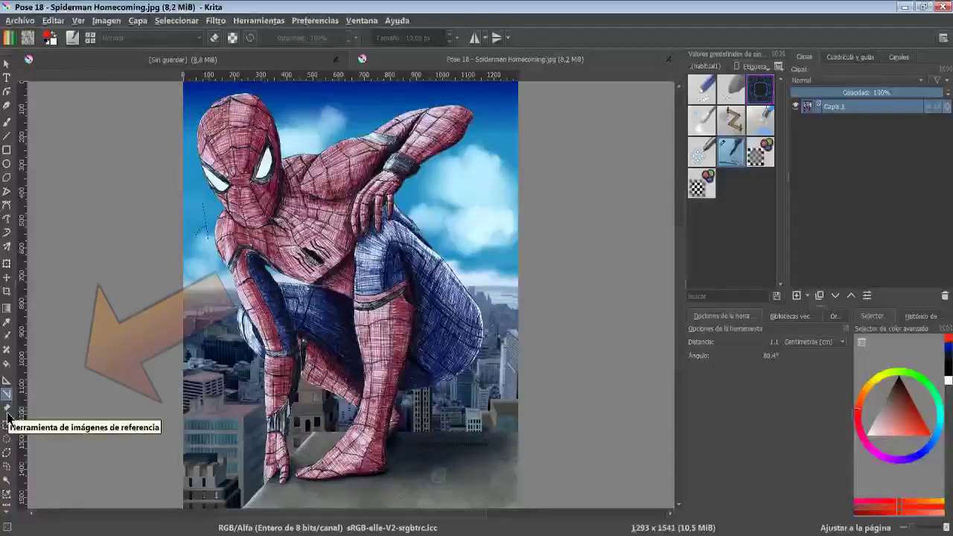
Add Pose 18 - Spiderman Homecoming.jpg as a reference image and drag it to the right
{"action": "left_click", "coordinate": [8, 414]}
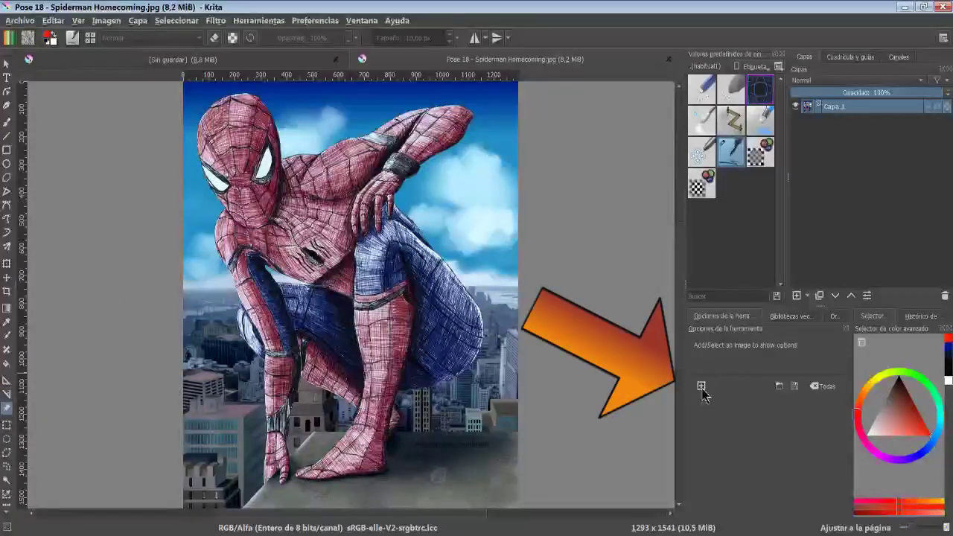
{"action": "left_click", "coordinate": [702, 388]}
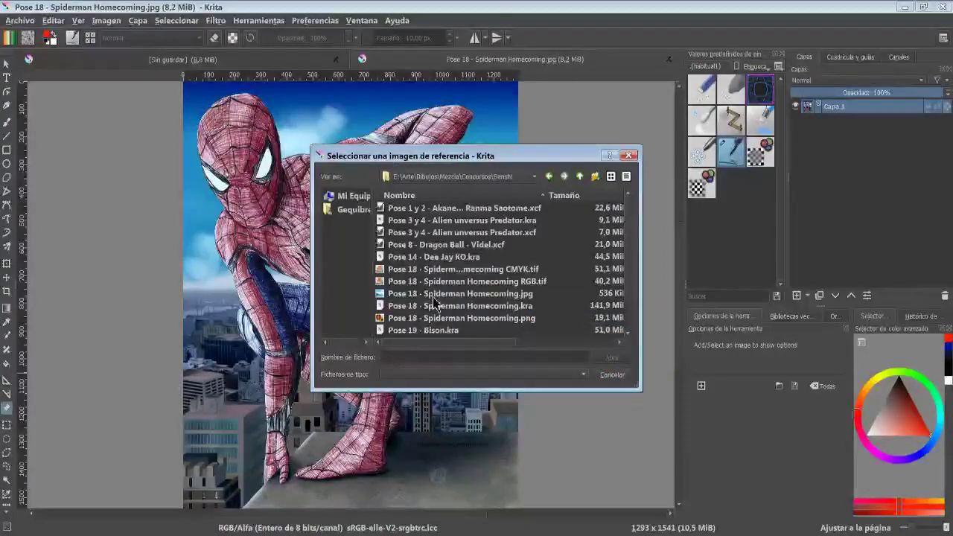
{"action": "double_click", "coordinate": [433, 297]}
{"action": "left_click_drag", "start_coordinate": [435, 277], "coordinate": [543, 277]}
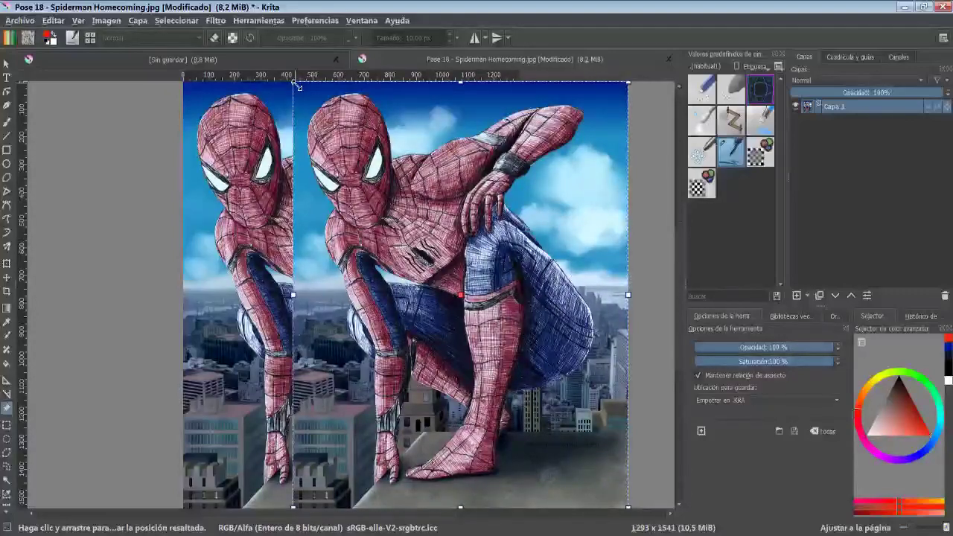
Shrink the reference image to a thumbnail and place it in the upper right
{"action": "left_click_drag", "start_coordinate": [295, 85], "coordinate": [504, 269]}
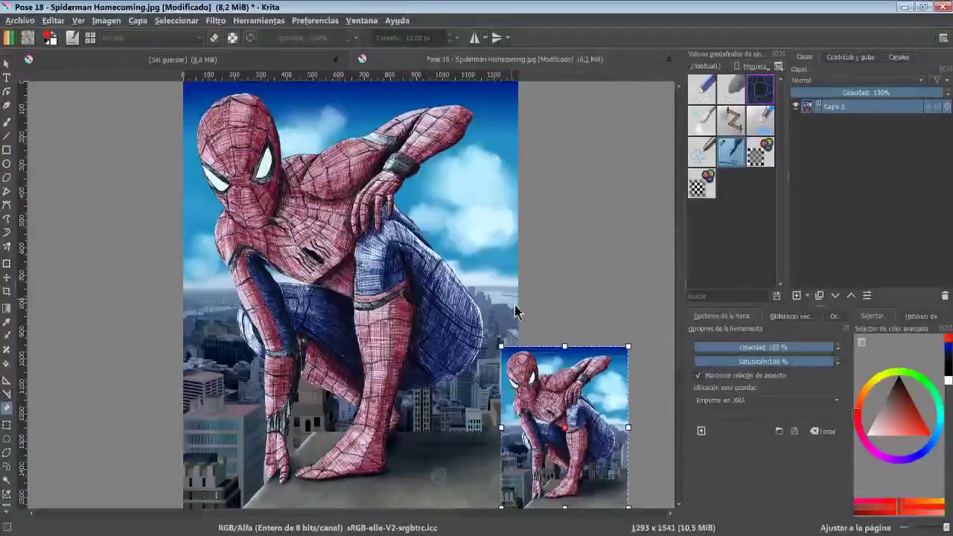
{"action": "left_click_drag", "start_coordinate": [562, 364], "coordinate": [579, 92]}
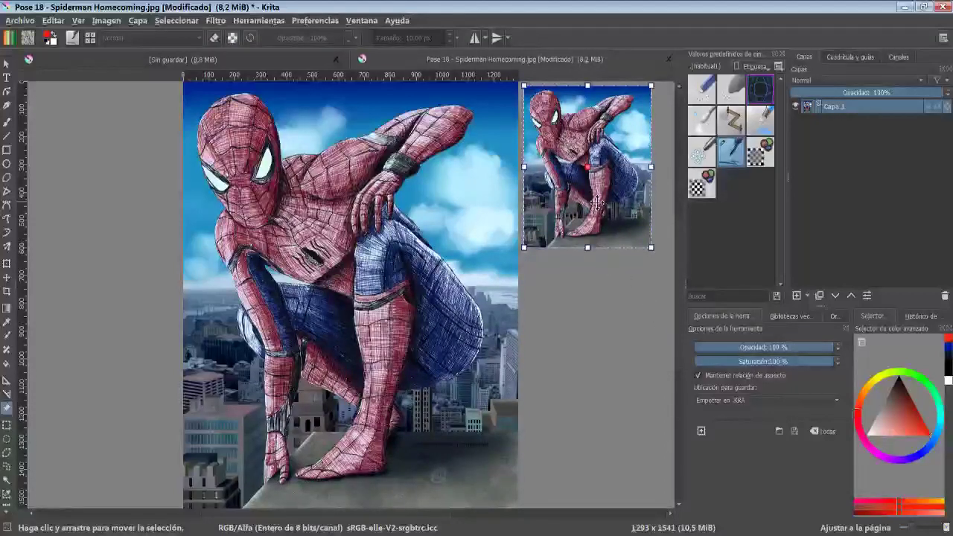
{"action": "left_click_drag", "start_coordinate": [597, 202], "coordinate": [635, 172]}
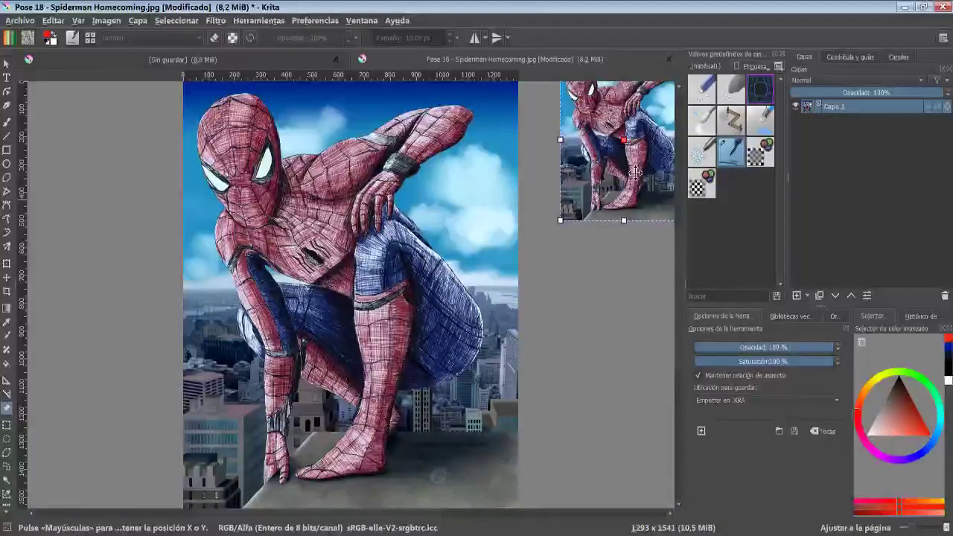
{"action": "left_click_drag", "start_coordinate": [635, 172], "coordinate": [608, 238]}
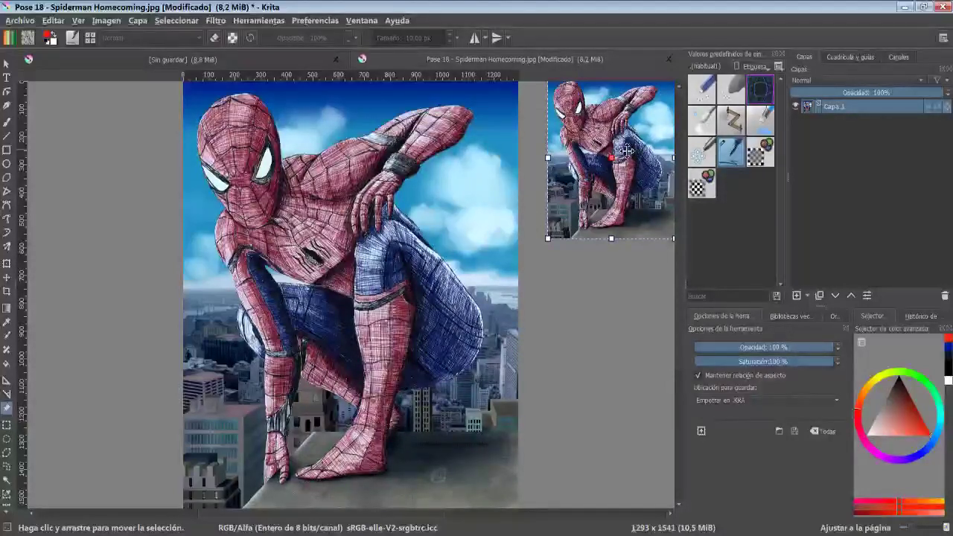
{"action": "left_click_drag", "start_coordinate": [627, 151], "coordinate": [665, 99]}
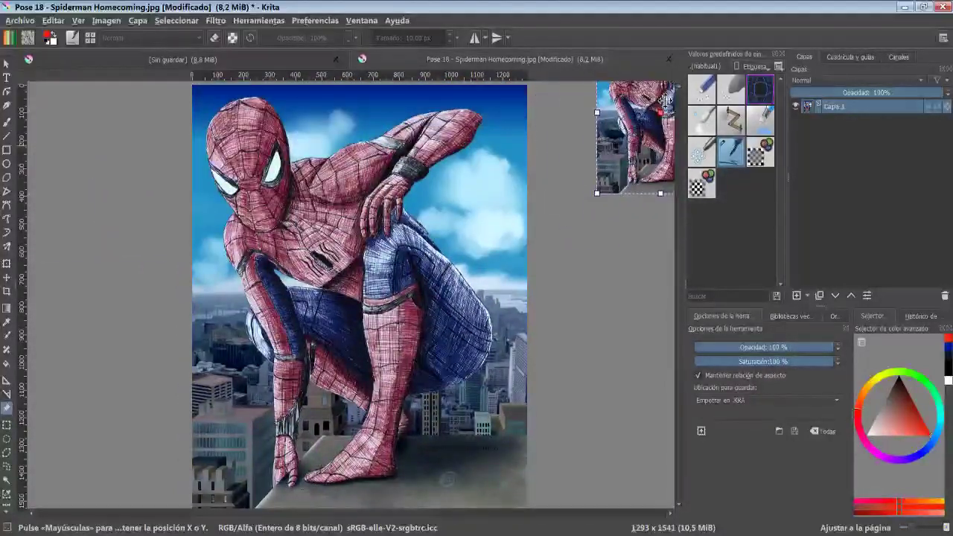
{"action": "left_click_drag", "start_coordinate": [665, 99], "coordinate": [636, 137]}
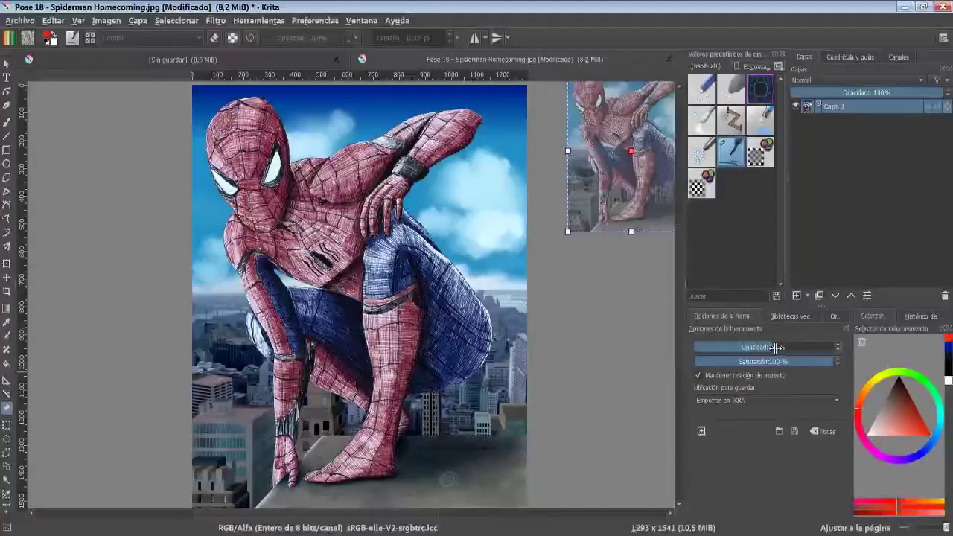
Lower the reference image's opacity and saturation, resize it, then delete all reference images
{"action": "mouse_move", "coordinate": [780, 347]}
{"action": "left_mouse_down"}
{"action": "mouse_move", "coordinate": [742, 361]}
{"action": "mouse_move", "coordinate": [908, 364]}
{"action": "left_mouse_up"}
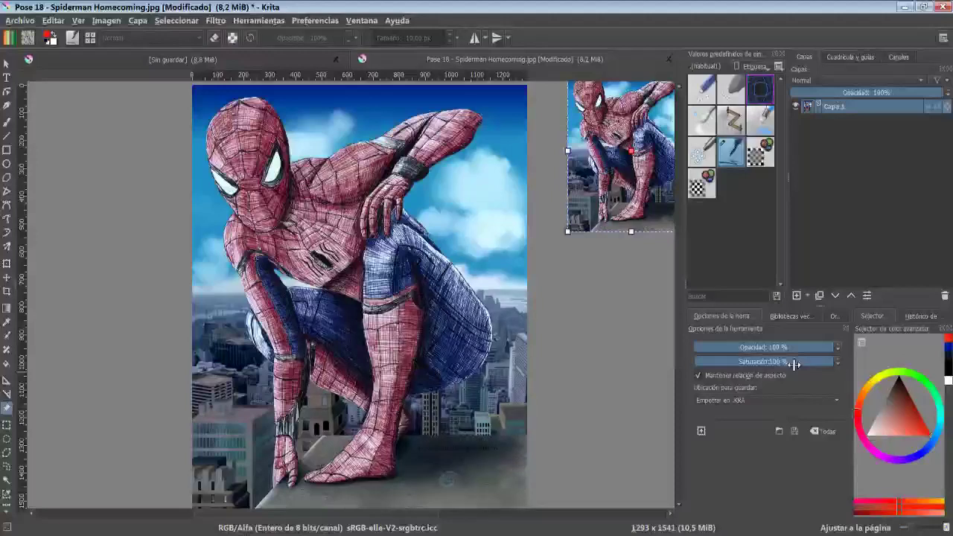
{"action": "mouse_move", "coordinate": [791, 364]}
{"action": "left_mouse_down"}
{"action": "mouse_move", "coordinate": [704, 367]}
{"action": "mouse_move", "coordinate": [887, 386]}
{"action": "left_mouse_up"}
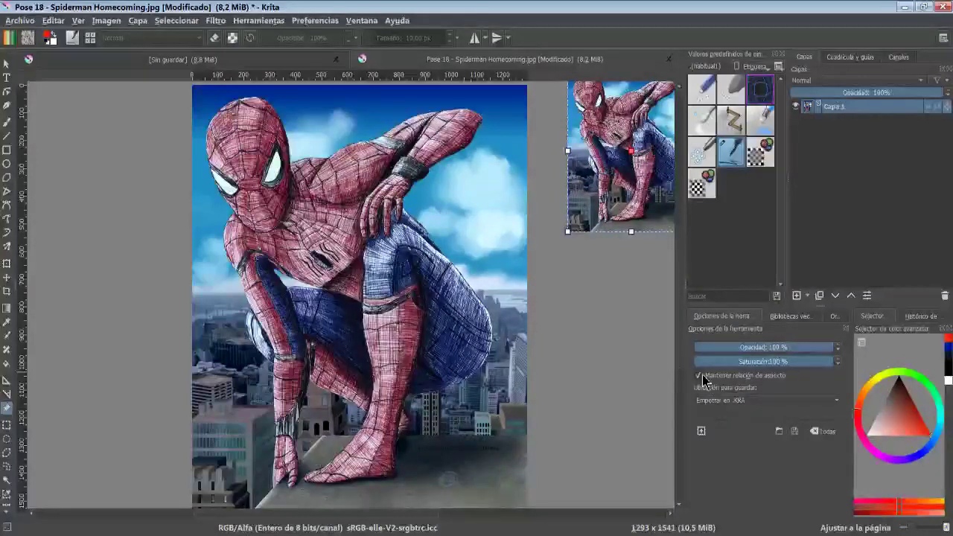
{"action": "mouse_move", "coordinate": [568, 236]}
{"action": "left_mouse_down"}
{"action": "mouse_move", "coordinate": [538, 266]}
{"action": "mouse_move", "coordinate": [564, 271]}
{"action": "mouse_move", "coordinate": [549, 268]}
{"action": "left_mouse_up"}
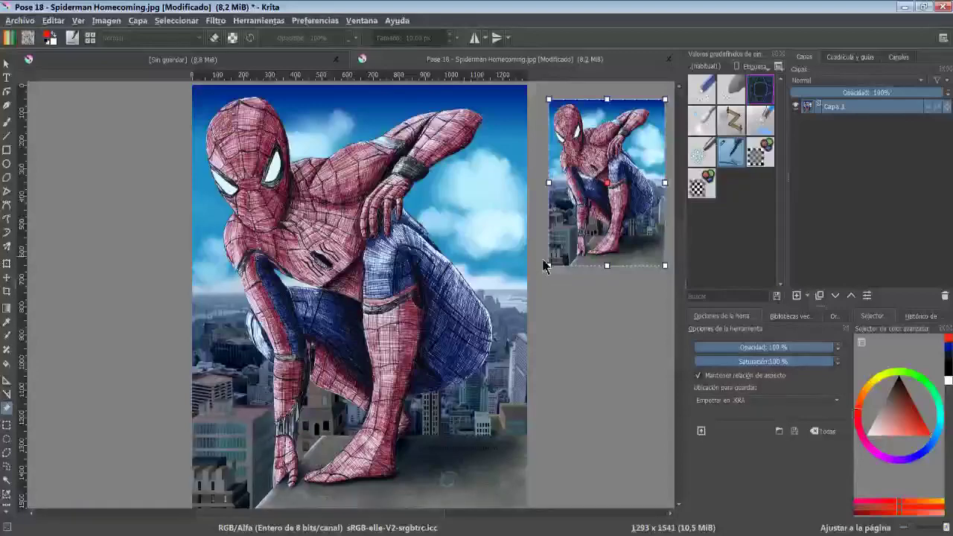
{"action": "left_click_drag", "start_coordinate": [544, 266], "coordinate": [427, 330]}
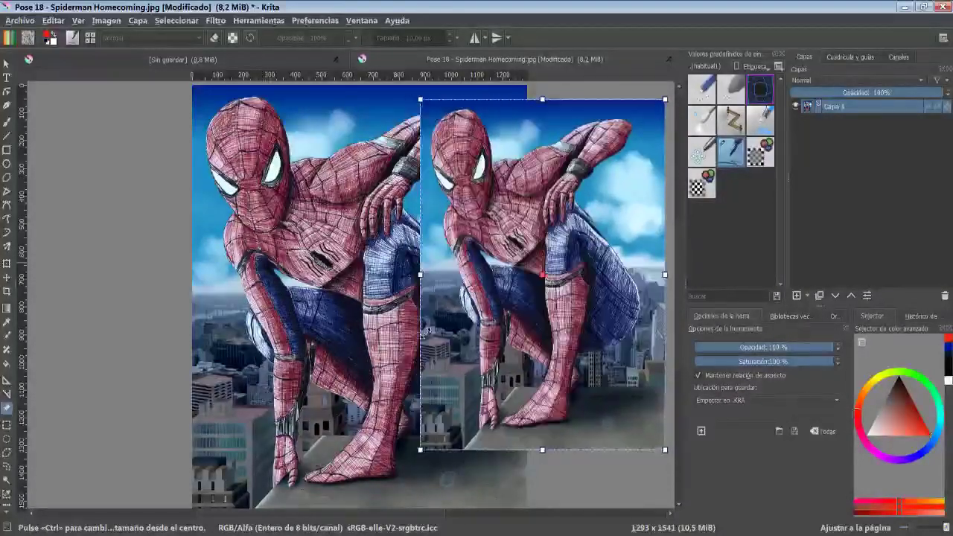
{"action": "left_click_drag", "start_coordinate": [427, 330], "coordinate": [543, 274]}
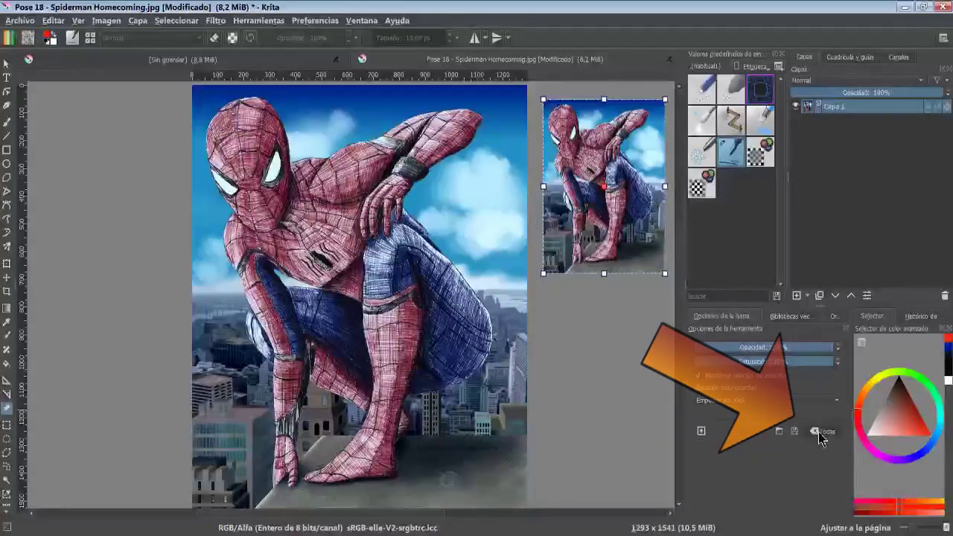
{"action": "left_click", "coordinate": [817, 433]}
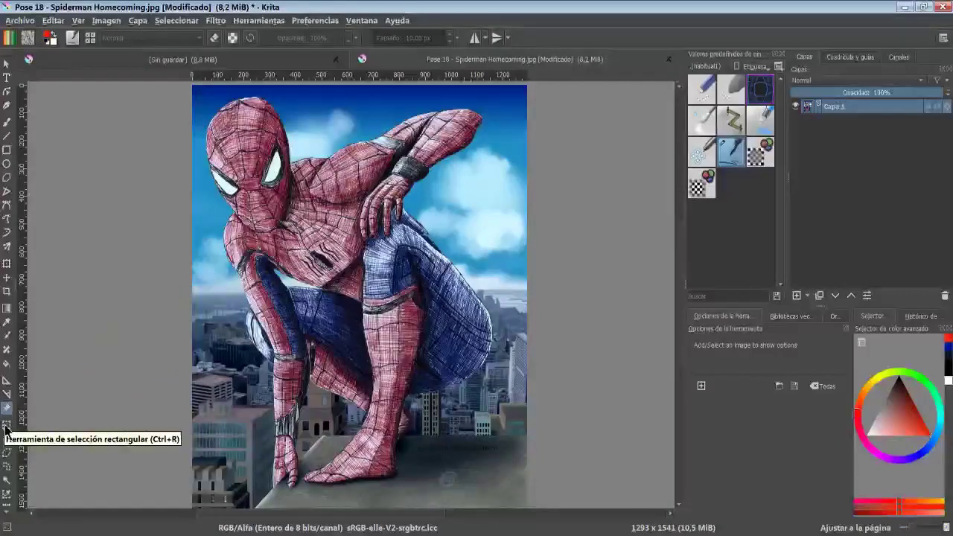
Draw a rectangular selection on the illustration and switch it to vector selection mode
{"action": "left_click", "coordinate": [7, 426]}
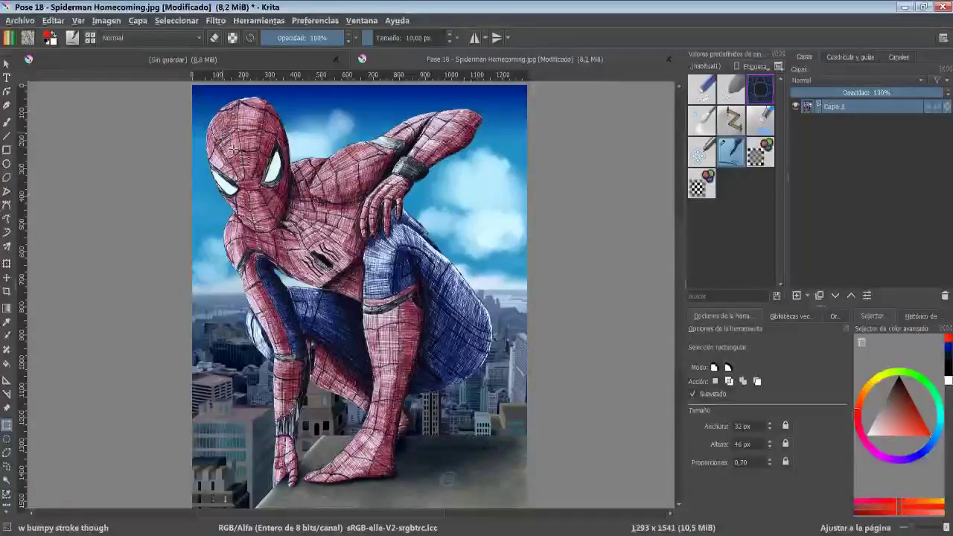
{"action": "left_click_drag", "start_coordinate": [400, 380], "coordinate": [401, 381]}
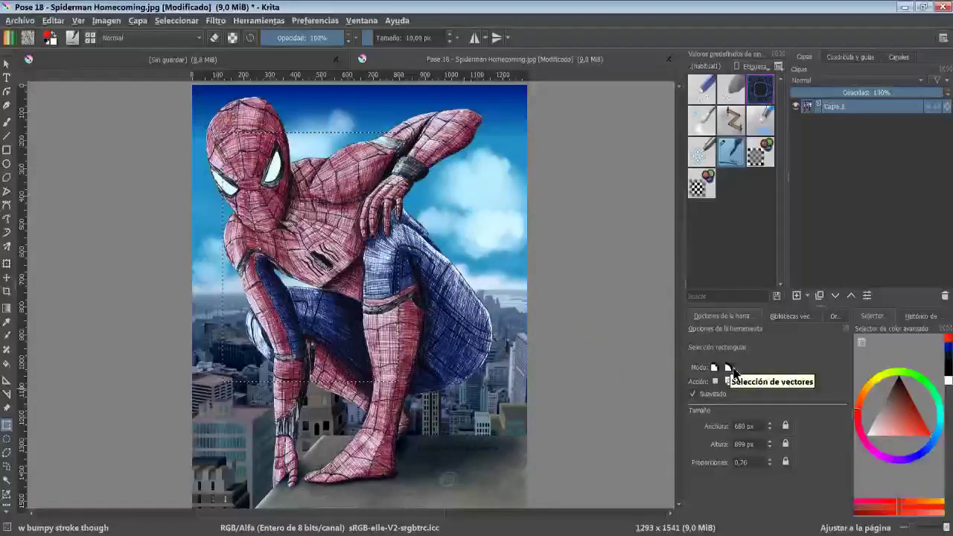
{"action": "left_click", "coordinate": [729, 368]}
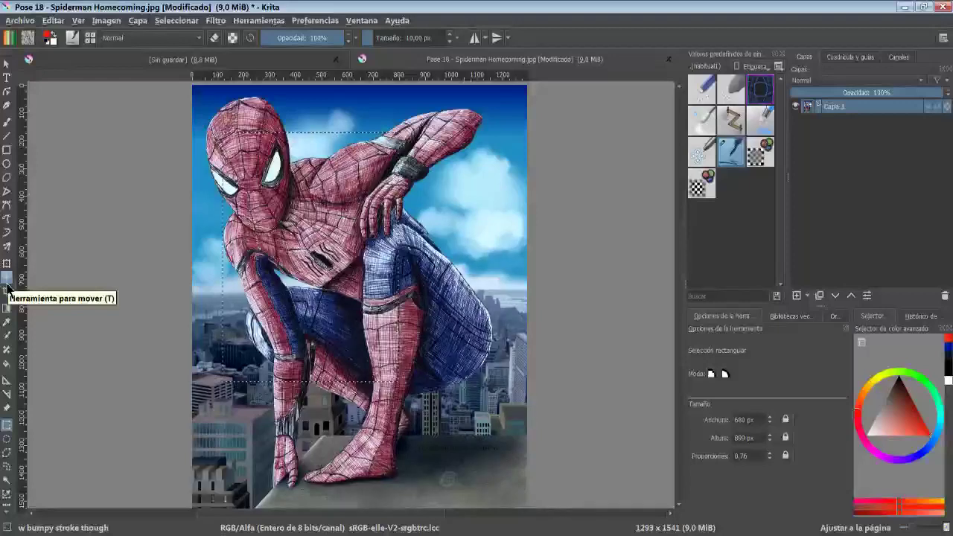
{"action": "left_click", "coordinate": [8, 287]}
{"action": "left_click_drag", "start_coordinate": [254, 340], "coordinate": [342, 362]}
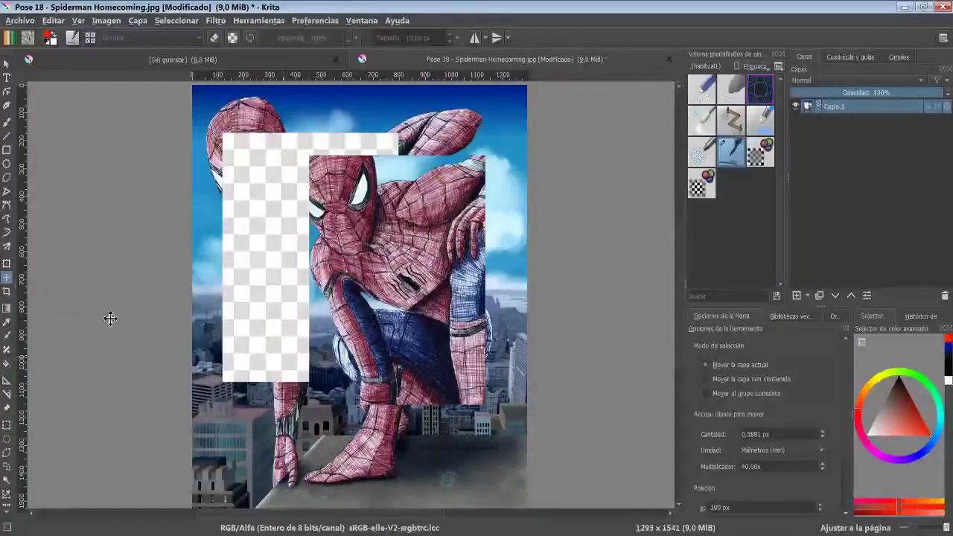
{"action": "left_click", "coordinate": [7, 264]}
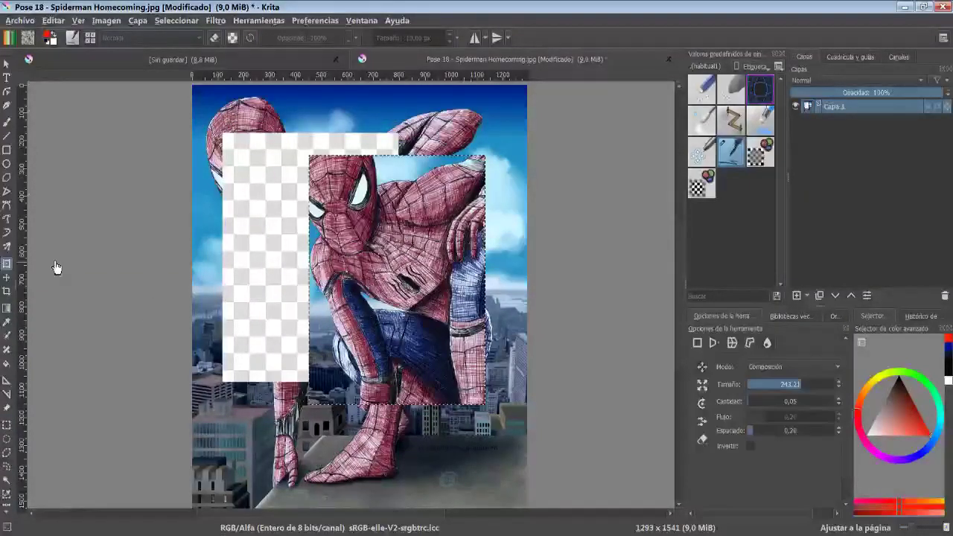
{"action": "mouse_move", "coordinate": [425, 206]}
{"action": "left_mouse_down"}
{"action": "mouse_move", "coordinate": [472, 180]}
{"action": "mouse_move", "coordinate": [484, 344]}
{"action": "mouse_move", "coordinate": [415, 294]}
{"action": "left_mouse_up"}
{"action": "left_click", "coordinate": [697, 342]}
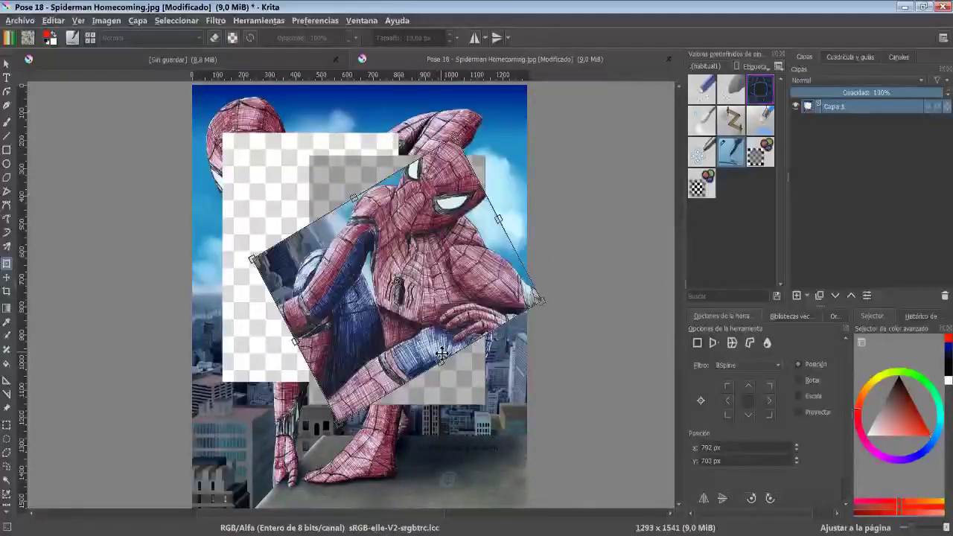
{"action": "key", "text": "Return"}
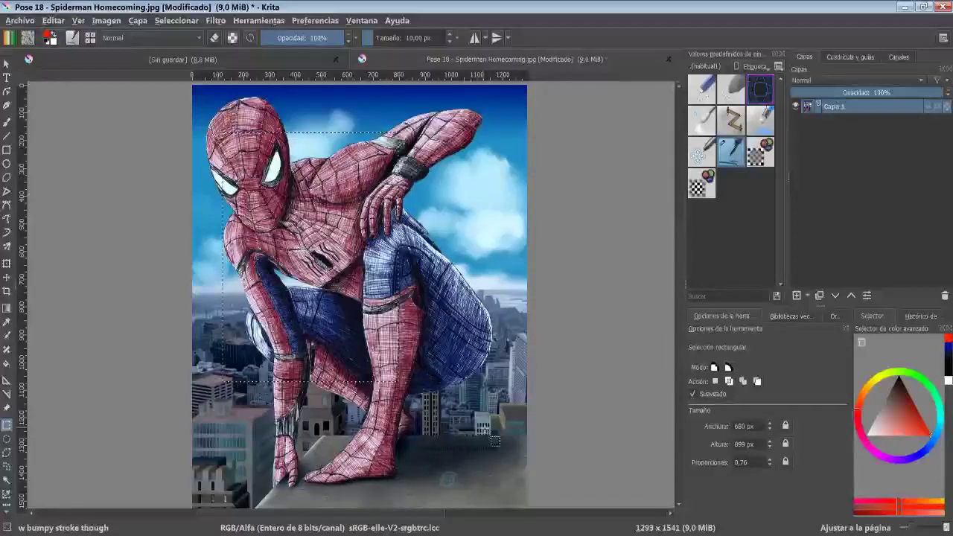
Build a rectangular selection on the bent leg, adding one rectangle and subtracting another
{"action": "left_click_drag", "start_coordinate": [484, 431], "coordinate": [412, 291]}
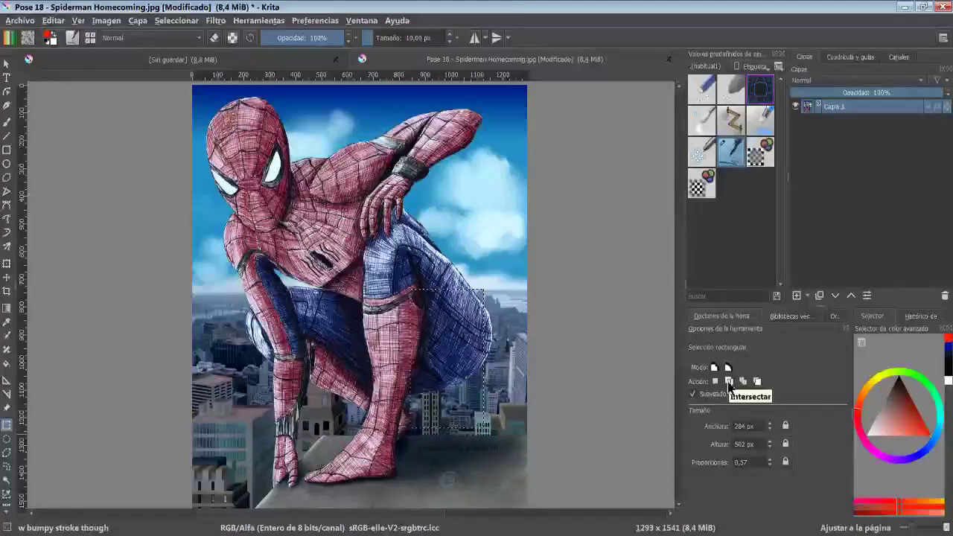
{"action": "key", "text": "1"}
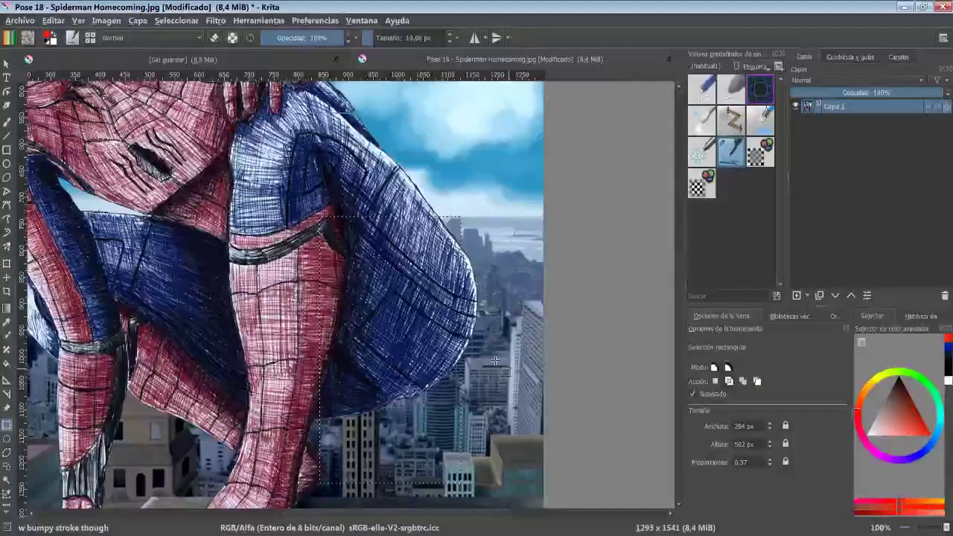
{"action": "left_click_drag", "start_coordinate": [286, 177], "coordinate": [415, 333]}
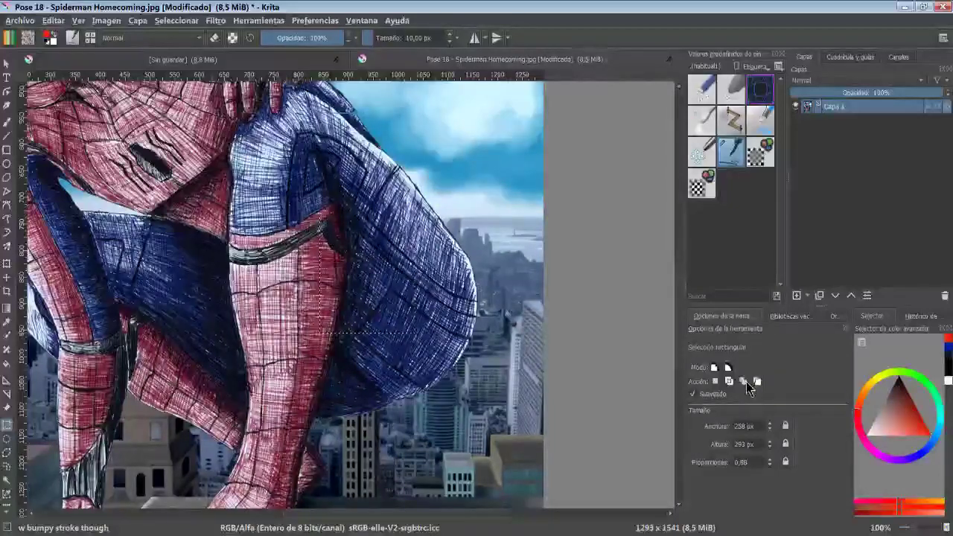
{"action": "left_click", "coordinate": [499, 416]}
{"action": "left_click_drag", "start_coordinate": [407, 304], "coordinate": [389, 295]}
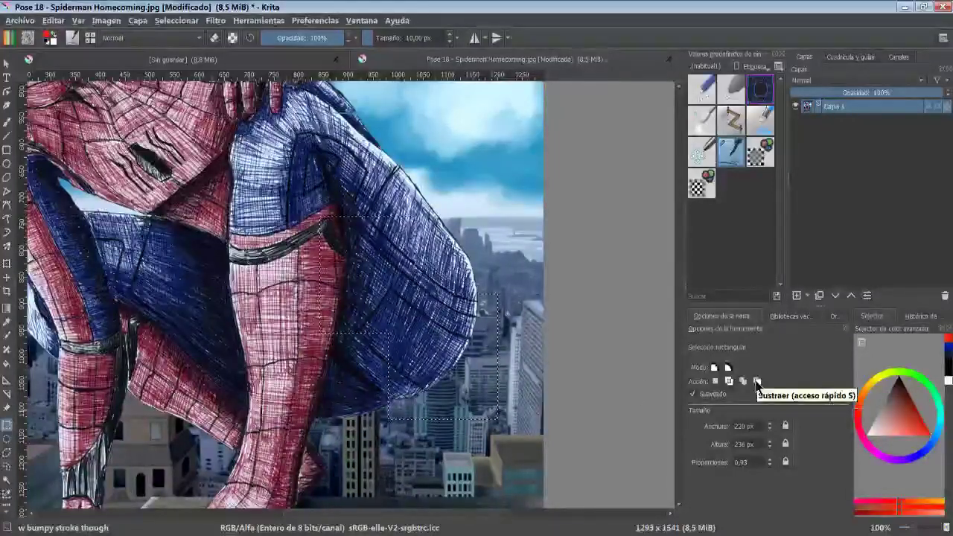
{"action": "left_click", "coordinate": [757, 382]}
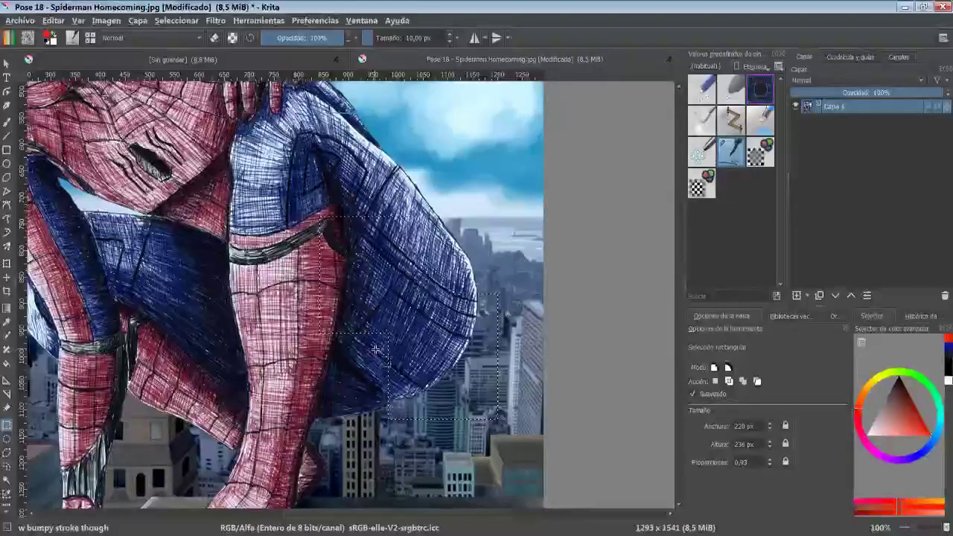
{"action": "left_click_drag", "start_coordinate": [414, 313], "coordinate": [436, 275]}
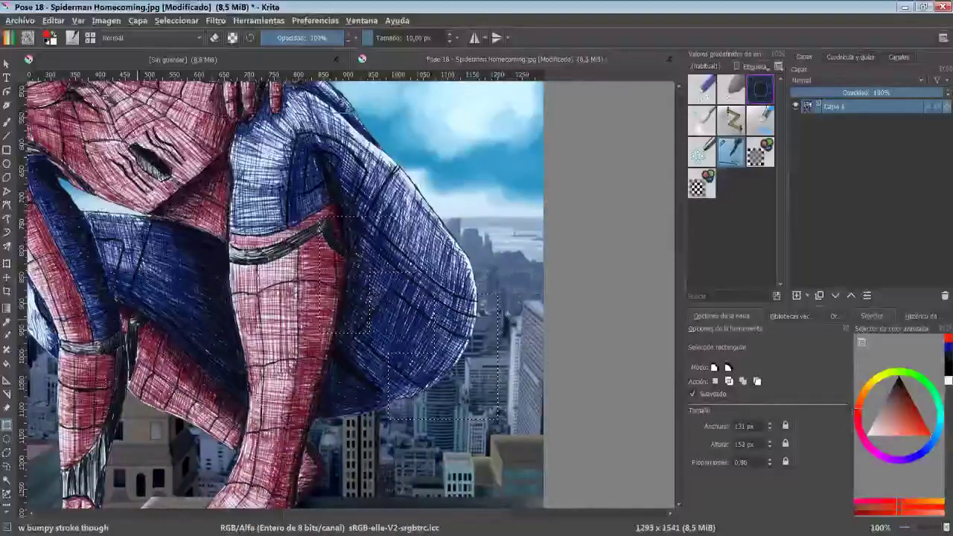
Replace it with a tall rectangle down the shin and fit the image to the page
{"action": "left_click_drag", "start_coordinate": [261, 233], "coordinate": [376, 359]}
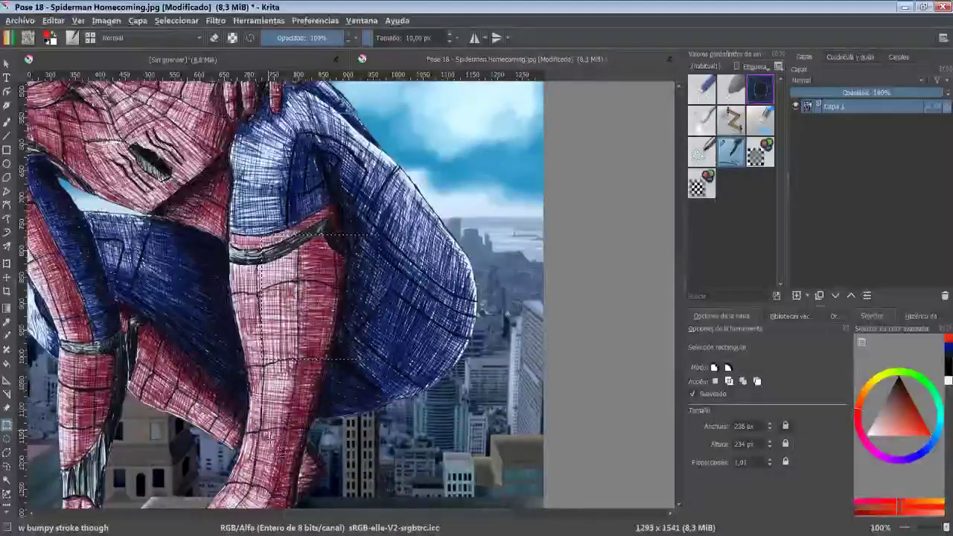
{"action": "left_click_drag", "start_coordinate": [378, 386], "coordinate": [308, 430]}
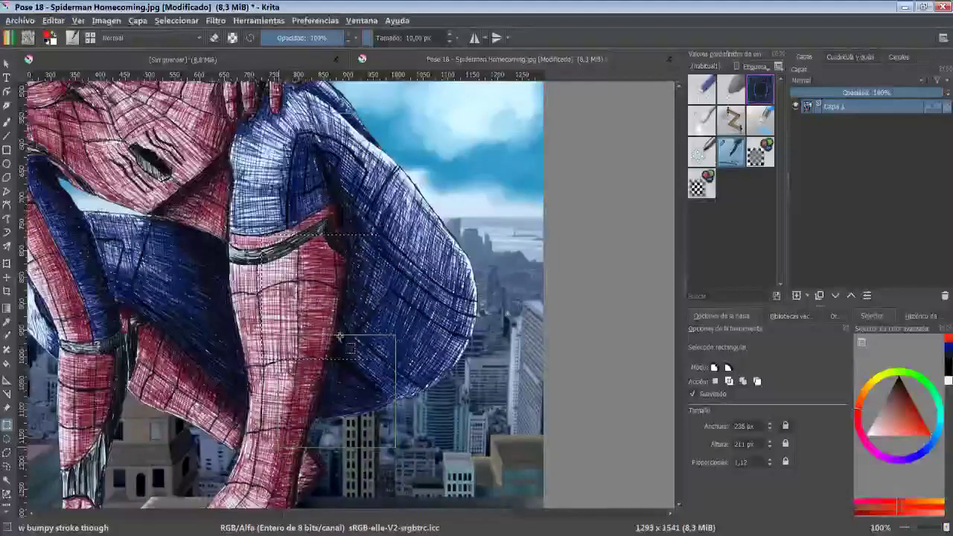
{"action": "left_click_drag", "start_coordinate": [339, 337], "coordinate": [305, 253]}
{"action": "left_click_drag", "start_coordinate": [332, 290], "coordinate": [356, 377]}
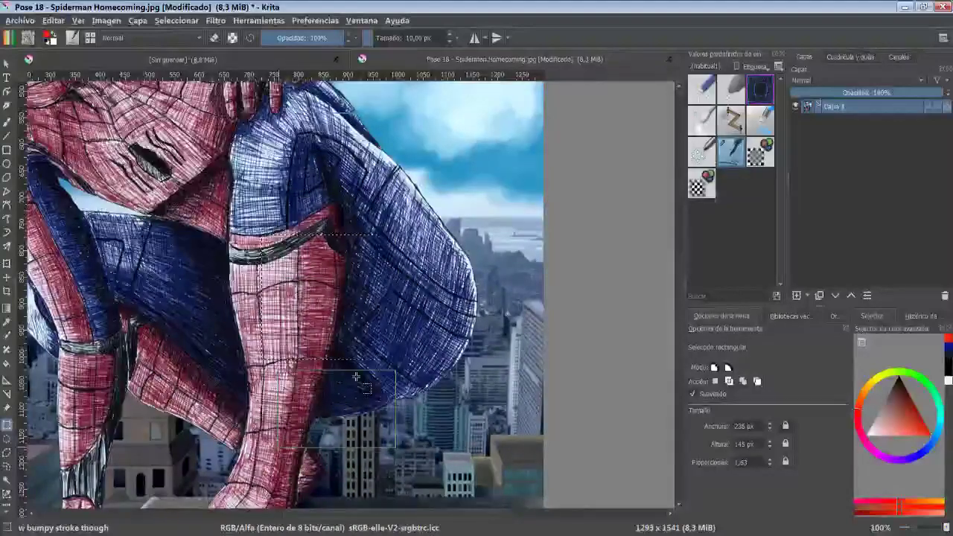
{"action": "left_click_drag", "start_coordinate": [376, 253], "coordinate": [394, 205]}
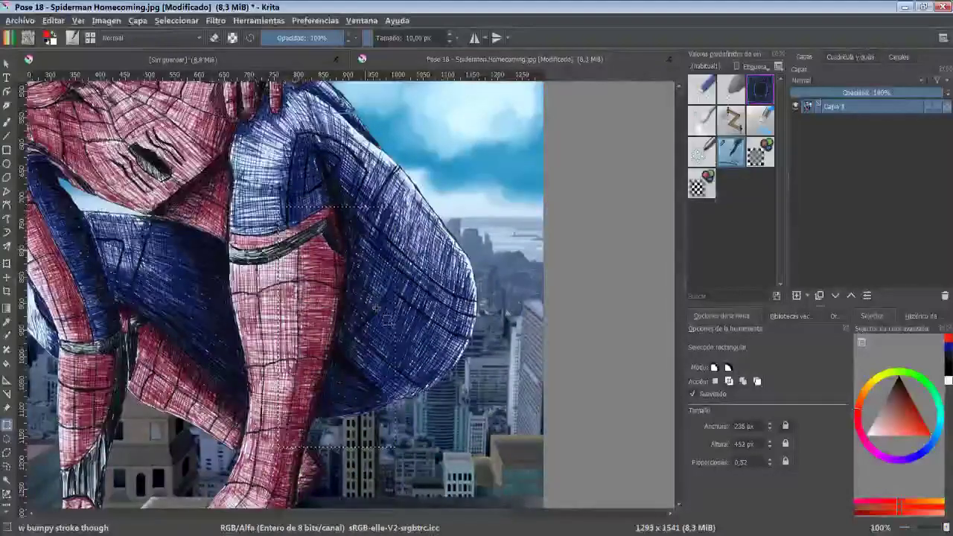
{"action": "key", "text": "2"}
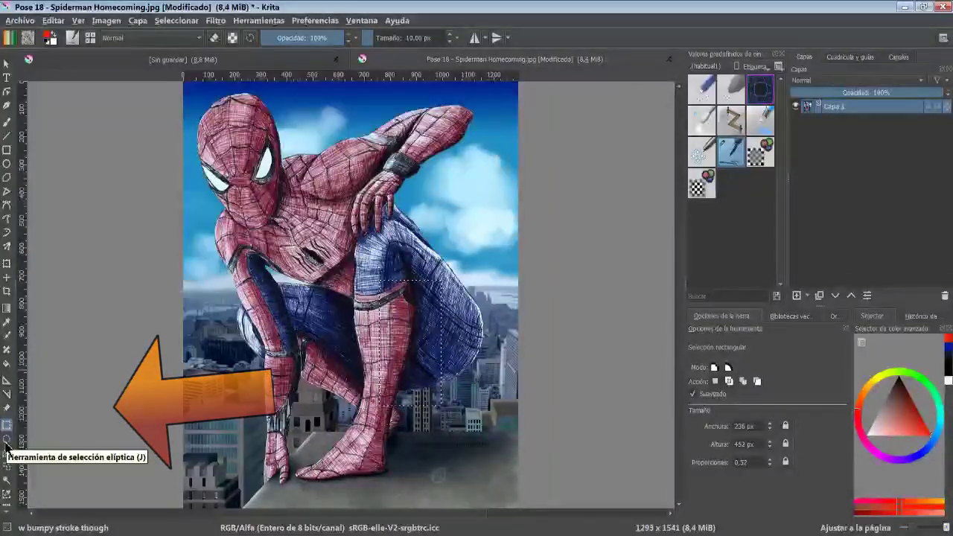
Draw a 547 × 558 px elliptical selection around Spider-Man's bent knee
{"action": "left_click", "coordinate": [7, 446]}
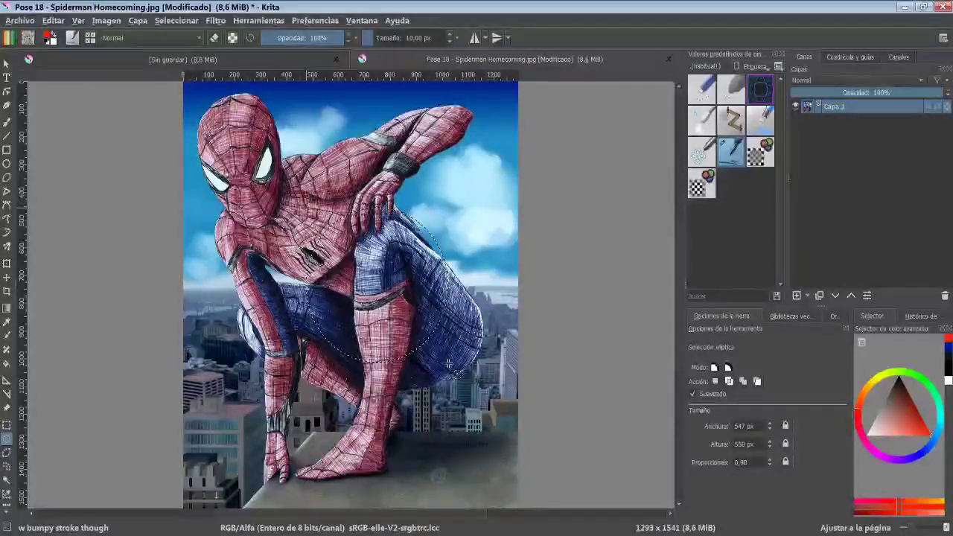
{"action": "scroll", "coordinate": [324, 296], "scroll_direction": "up", "scroll_amount": 5}
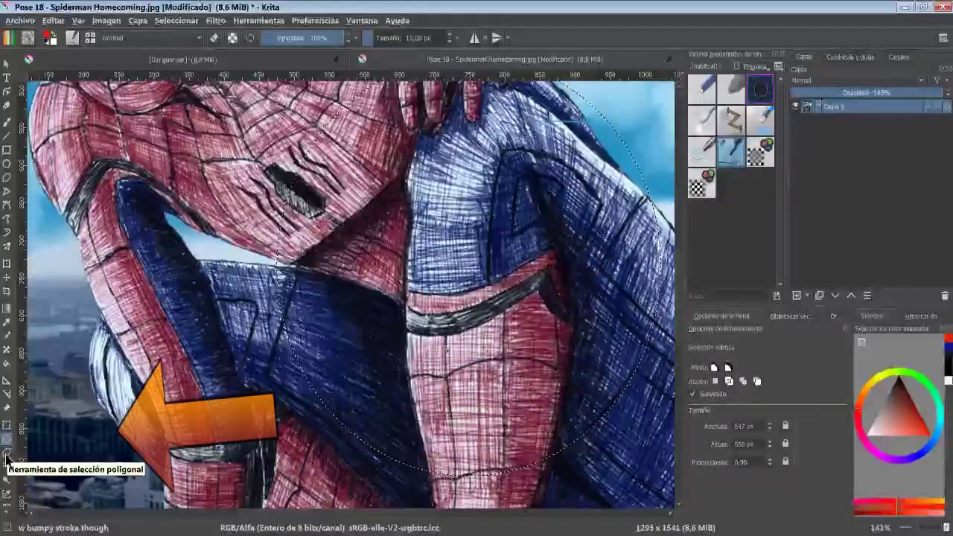
Select a five-corner polygon on Spider-Man's arm and move it up and right
{"action": "left_click", "coordinate": [7, 453]}
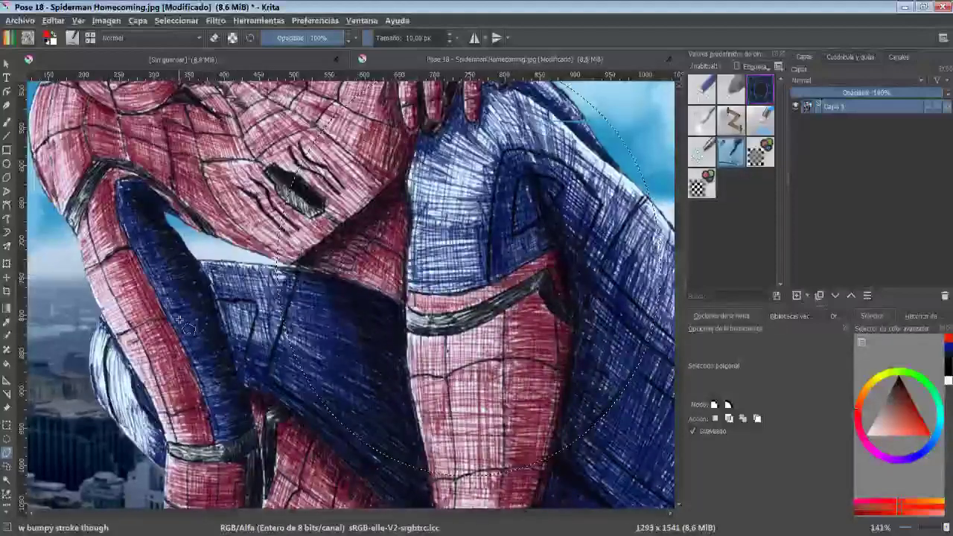
{"action": "left_click", "coordinate": [90, 283]}
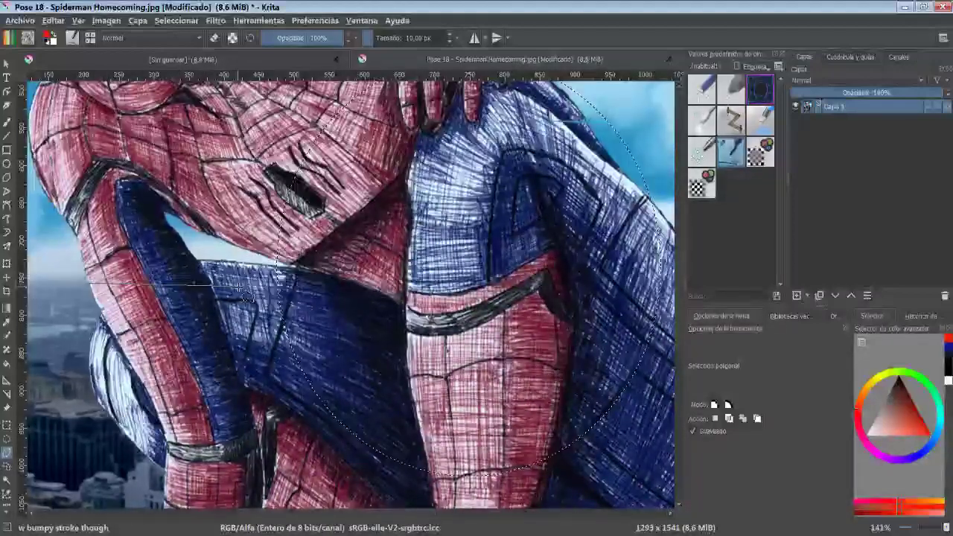
{"action": "left_click", "coordinate": [240, 286]}
{"action": "left_click", "coordinate": [240, 385]}
{"action": "left_click", "coordinate": [91, 387]}
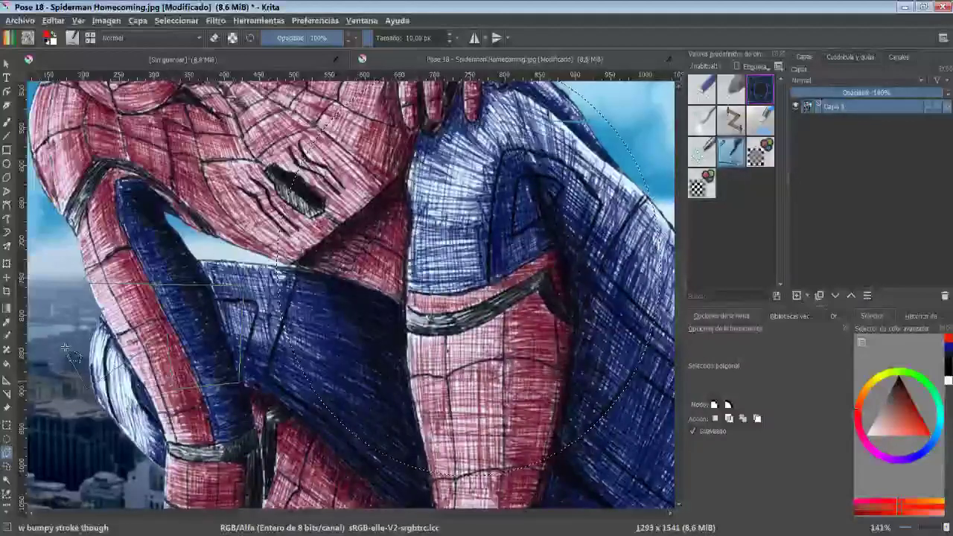
{"action": "left_click", "coordinate": [70, 350]}
{"action": "left_click", "coordinate": [89, 282]}
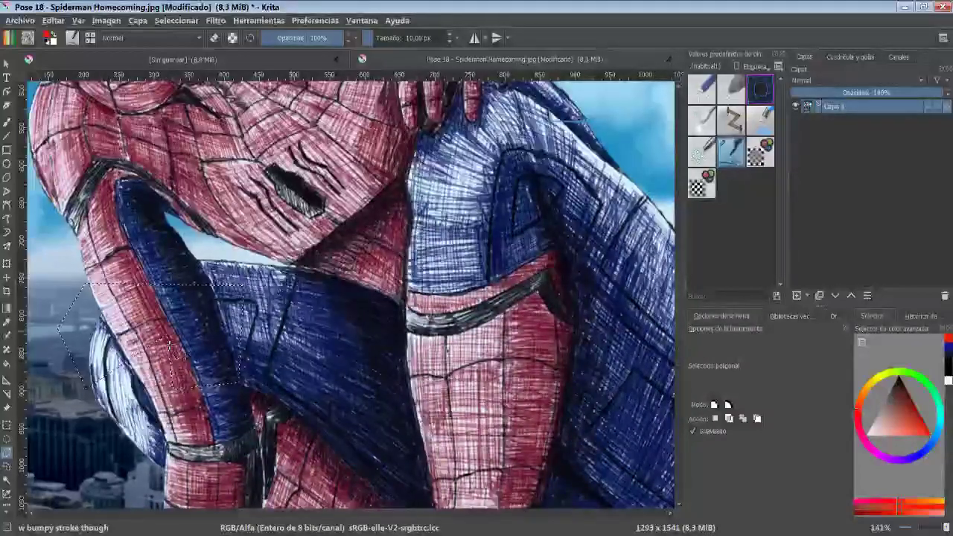
{"action": "left_click", "coordinate": [7, 277]}
{"action": "mouse_move", "coordinate": [186, 365]}
{"action": "left_mouse_down"}
{"action": "mouse_move", "coordinate": [360, 262]}
{"action": "mouse_move", "coordinate": [327, 248]}
{"action": "left_mouse_up"}
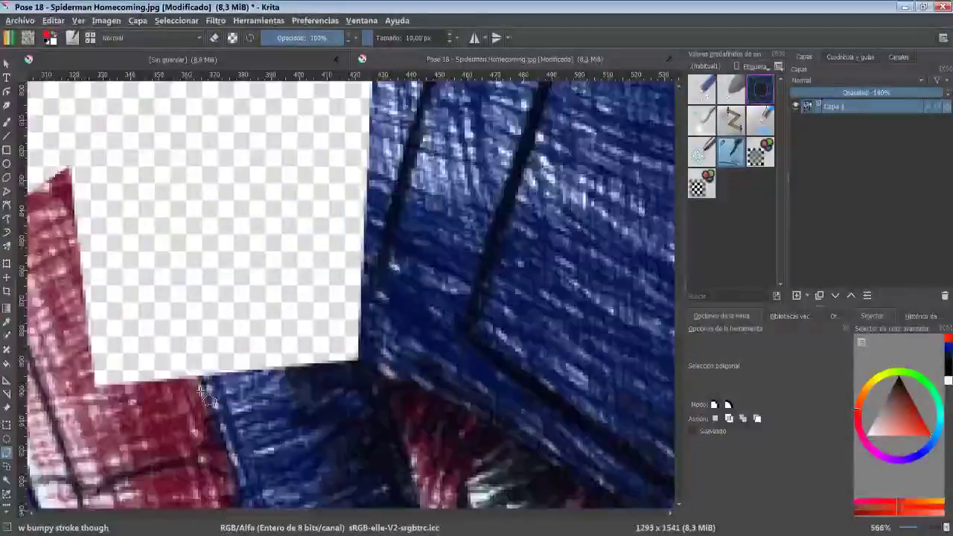
Outline a polygonal patch of the blue suit just below the transparent hole
{"action": "scroll", "coordinate": [239, 383], "scroll_direction": "up", "scroll_amount": 5}
{"action": "scroll", "coordinate": [186, 380], "scroll_direction": "down", "scroll_amount": 2}
{"action": "scroll", "coordinate": [112, 395], "scroll_direction": "up", "scroll_amount": 5}
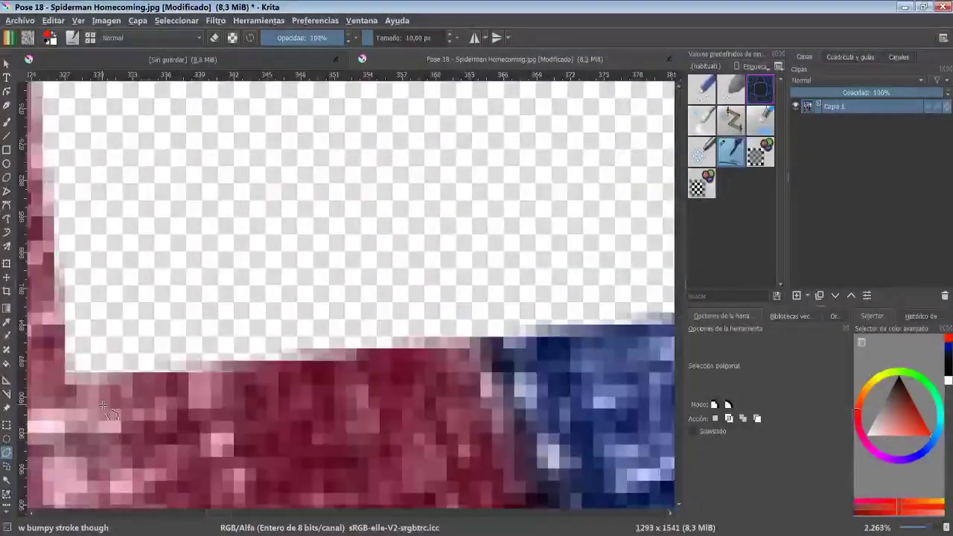
{"action": "scroll", "coordinate": [105, 374], "scroll_direction": "up", "scroll_amount": 1}
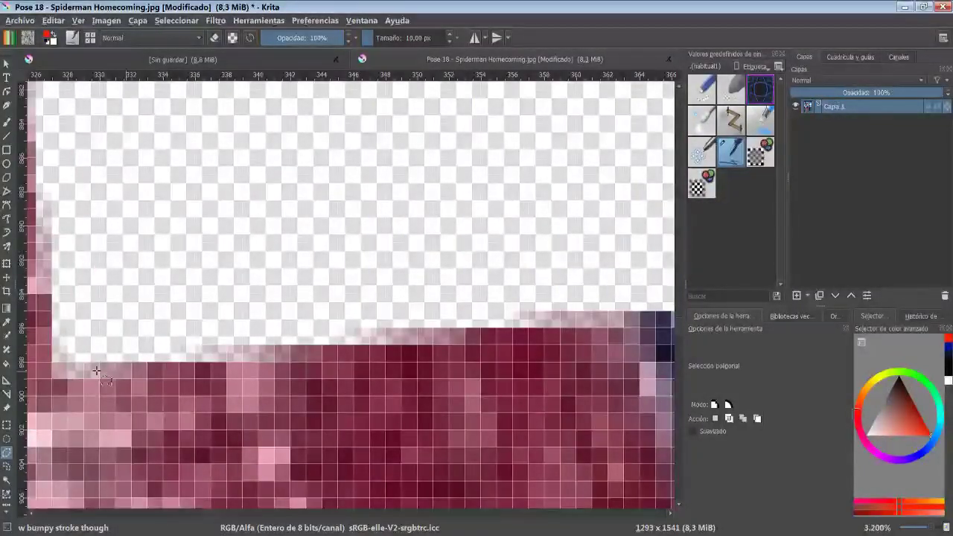
{"action": "scroll", "coordinate": [399, 337], "scroll_direction": "down", "scroll_amount": 4}
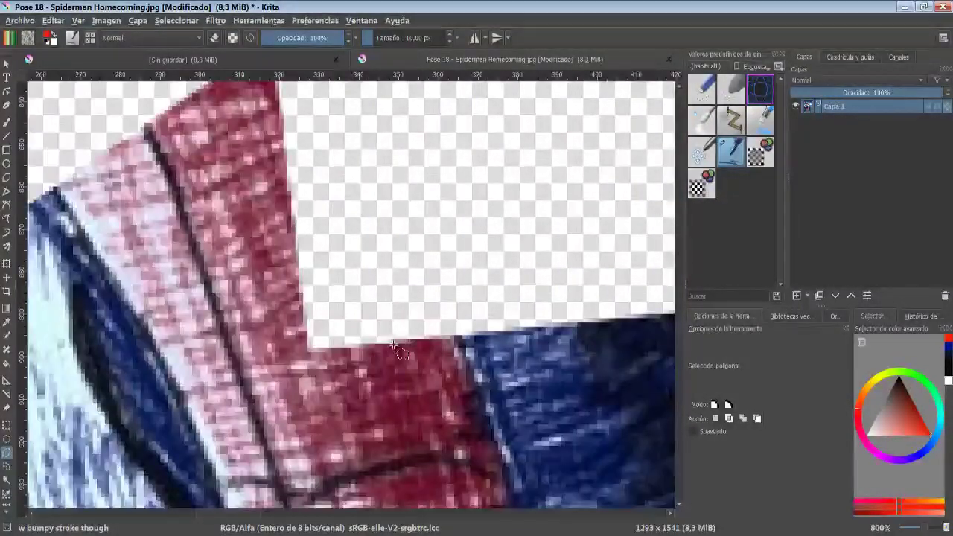
{"action": "scroll", "coordinate": [387, 456], "scroll_direction": "down", "scroll_amount": 3}
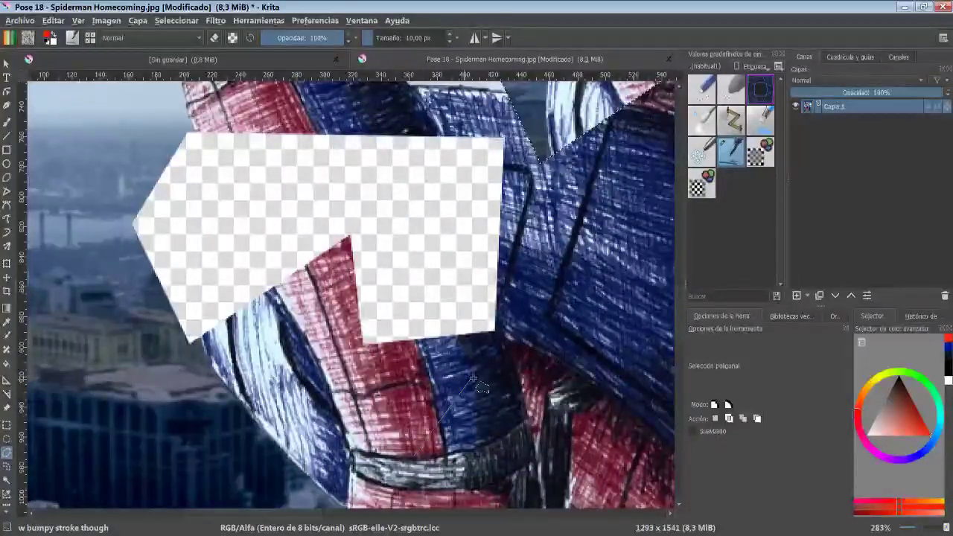
{"action": "left_click", "coordinate": [415, 458]}
{"action": "left_click", "coordinate": [472, 380]}
{"action": "scroll", "coordinate": [475, 475], "scroll_direction": "up", "scroll_amount": 2}
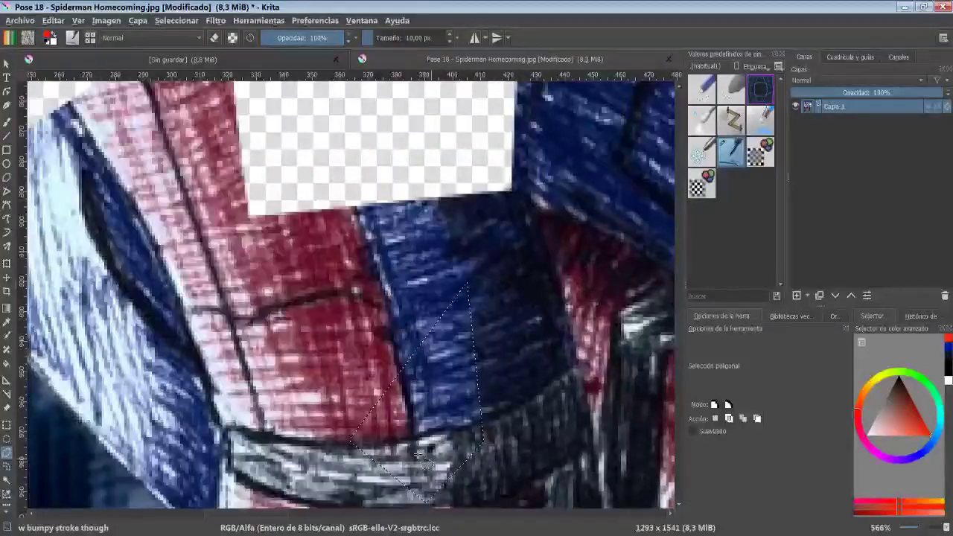
{"action": "scroll", "coordinate": [451, 199], "scroll_direction": "up", "scroll_amount": 2}
{"action": "scroll", "coordinate": [398, 434], "scroll_direction": "down", "scroll_amount": 2}
Drag the selected blue-suit patch up and left, leaving a second transparent hole
{"action": "left_click", "coordinate": [6, 277]}
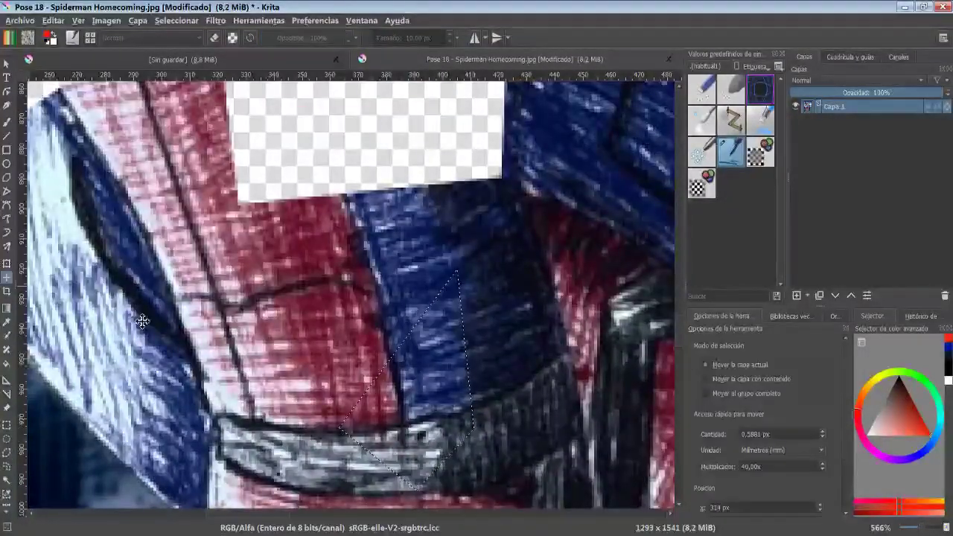
{"action": "left_click_drag", "start_coordinate": [414, 394], "coordinate": [258, 360]}
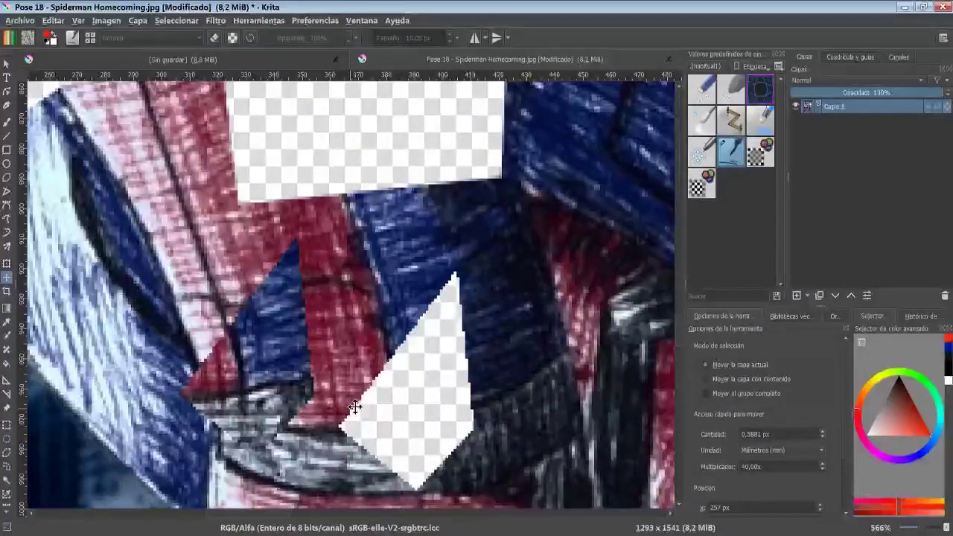
{"action": "left_click", "coordinate": [6, 452]}
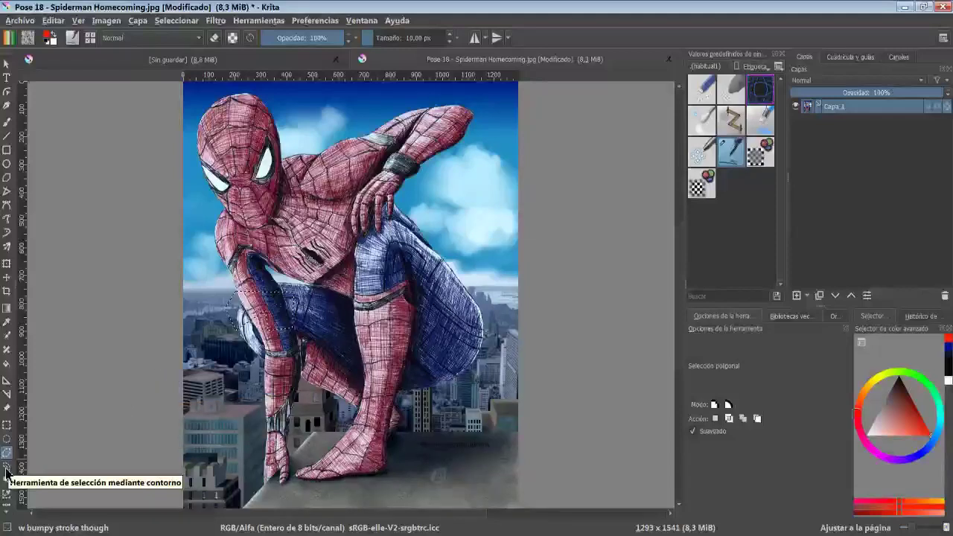
Trace a freehand outline around Spider-Man's legs and torso, then try moving it and undo
{"action": "left_click", "coordinate": [7, 468]}
{"action": "left_click_drag", "start_coordinate": [311, 388], "coordinate": [467, 396]}
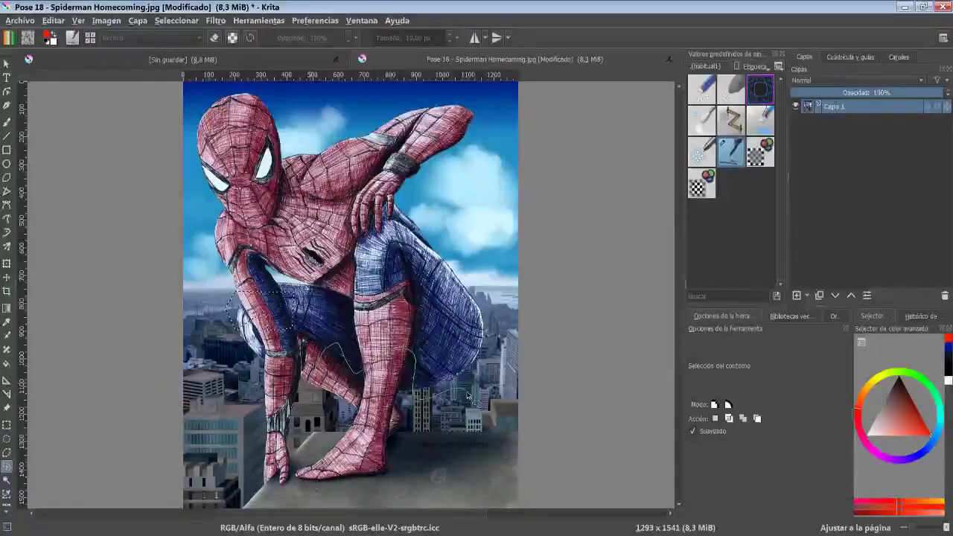
{"action": "left_click_drag", "start_coordinate": [327, 410], "coordinate": [312, 389]}
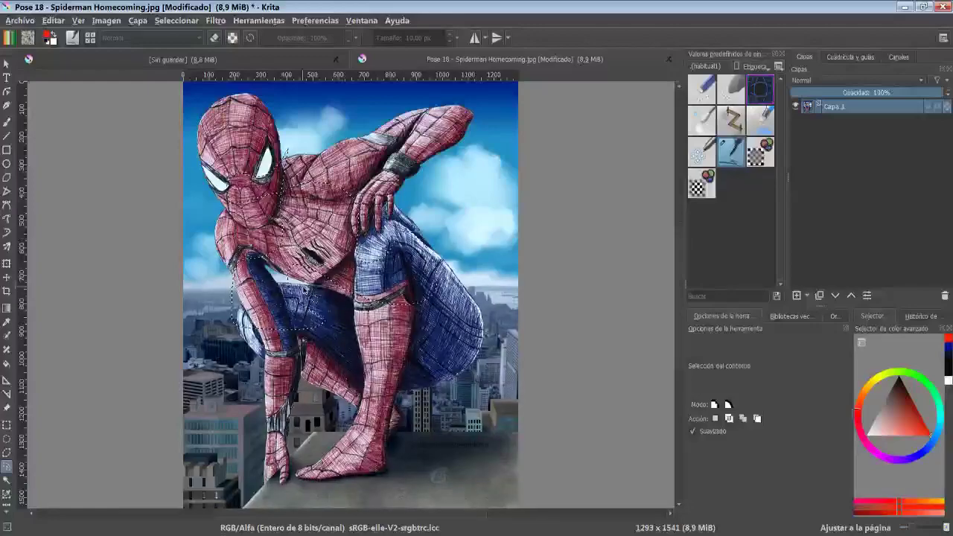
{"action": "left_click", "coordinate": [22, 277]}
{"action": "left_click_drag", "start_coordinate": [328, 246], "coordinate": [388, 307]}
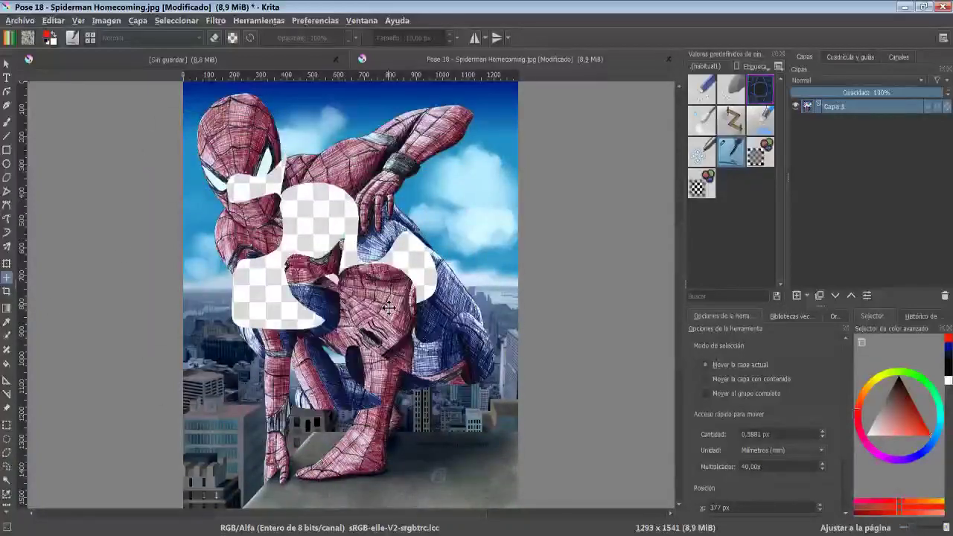
{"action": "key", "text": "ctrl+z"}
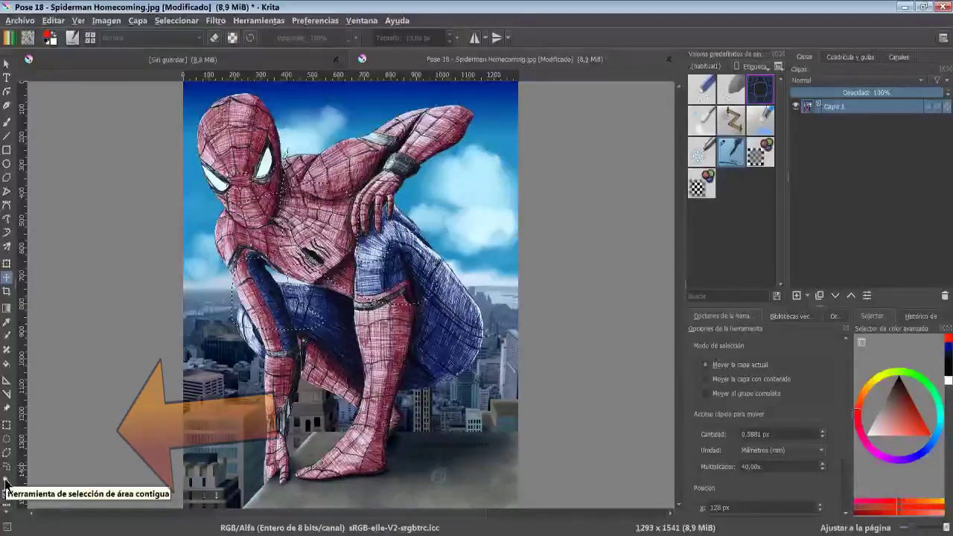
Choose the Contiguous Selection tool and set its fuzziness to 20 after trying 100
{"action": "left_click", "coordinate": [6, 483]}
{"action": "scroll", "coordinate": [285, 258], "scroll_direction": "up", "scroll_amount": 5, "text": "ctrl"}
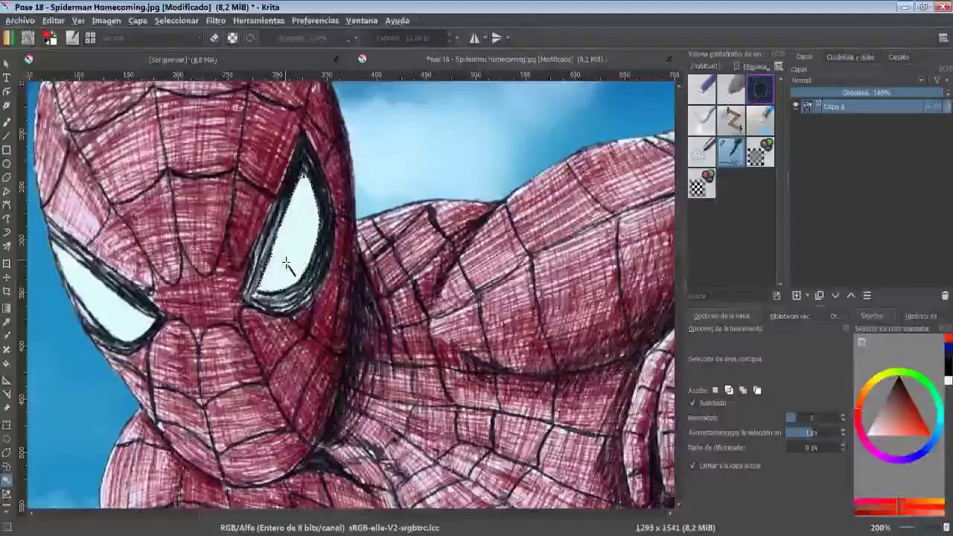
{"action": "scroll", "coordinate": [287, 264], "scroll_direction": "up", "scroll_amount": 3, "text": "ctrl"}
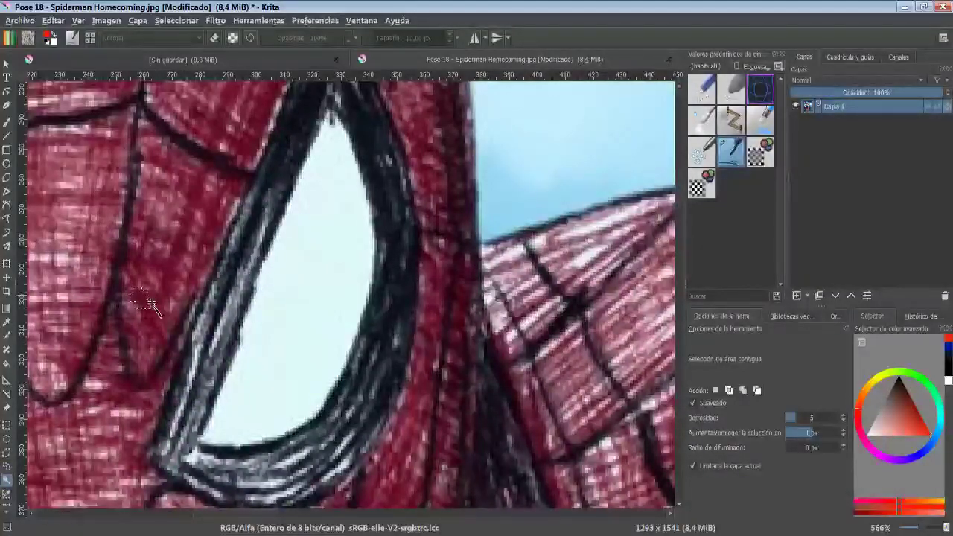
{"action": "scroll", "coordinate": [449, 315], "scroll_direction": "down", "scroll_amount": 1, "text": "ctrl"}
{"action": "scroll", "coordinate": [451, 314], "scroll_direction": "down", "scroll_amount": 1, "text": "ctrl"}
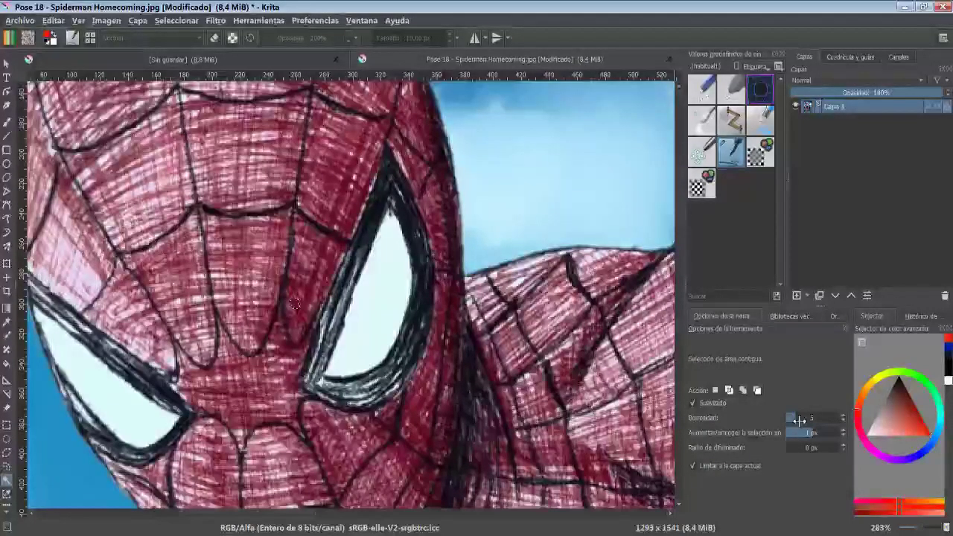
{"action": "left_click_drag", "start_coordinate": [820, 420], "coordinate": [854, 423]}
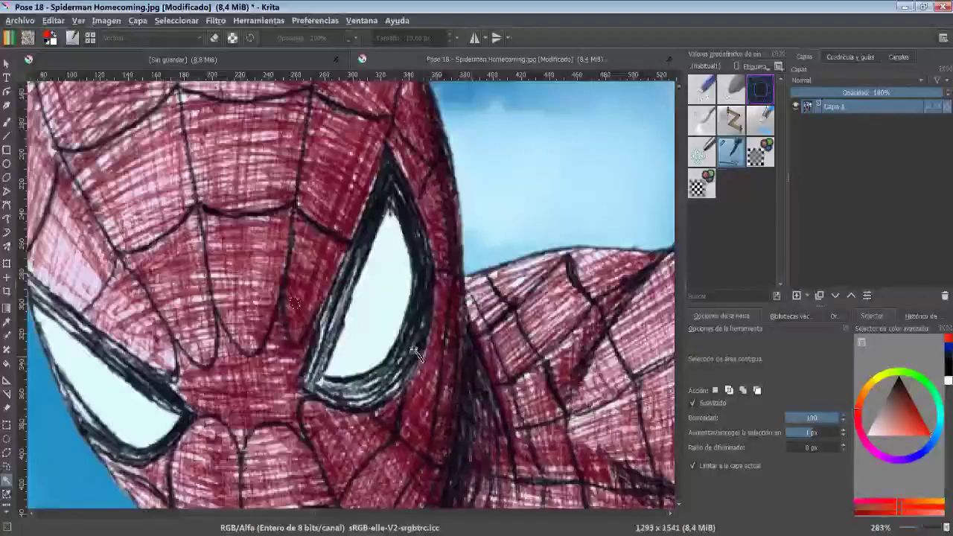
{"action": "scroll", "coordinate": [294, 316], "scroll_direction": "up", "scroll_amount": 2, "text": "ctrl"}
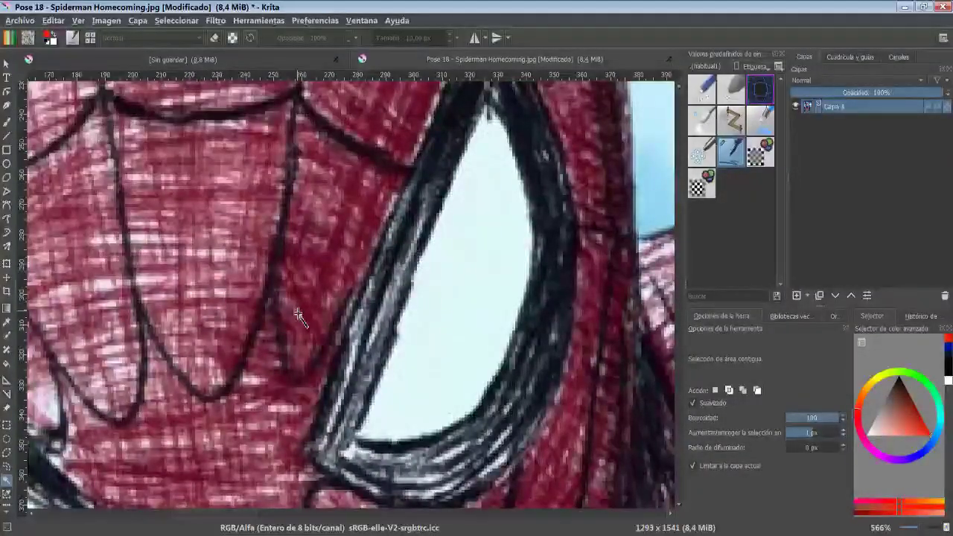
{"action": "scroll", "coordinate": [298, 317], "scroll_direction": "down", "scroll_amount": 2, "text": "ctrl"}
{"action": "scroll", "coordinate": [298, 316], "scroll_direction": "down", "scroll_amount": 2, "text": "ctrl"}
{"action": "scroll", "coordinate": [298, 317], "scroll_direction": "down", "scroll_amount": 1, "text": "ctrl"}
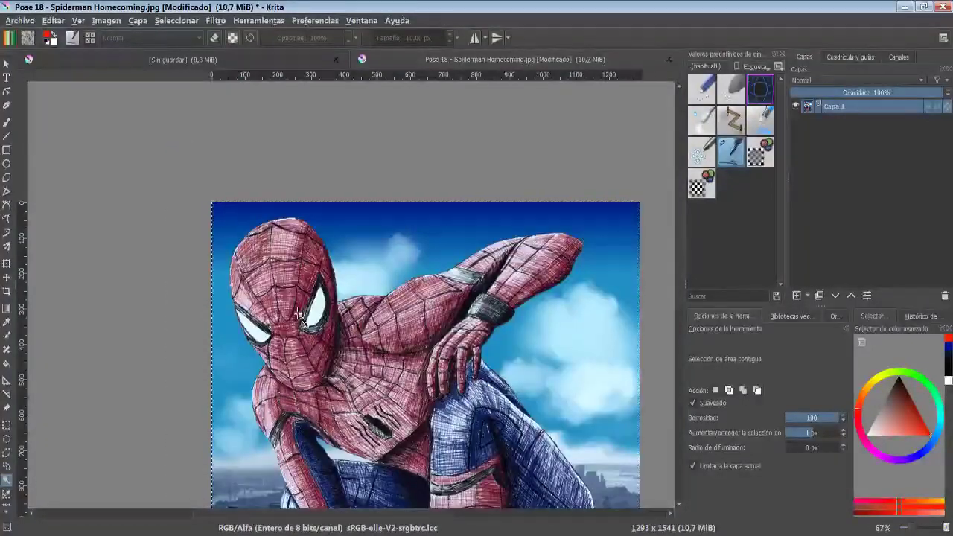
{"action": "scroll", "coordinate": [298, 317], "scroll_direction": "up", "scroll_amount": 1, "text": "ctrl"}
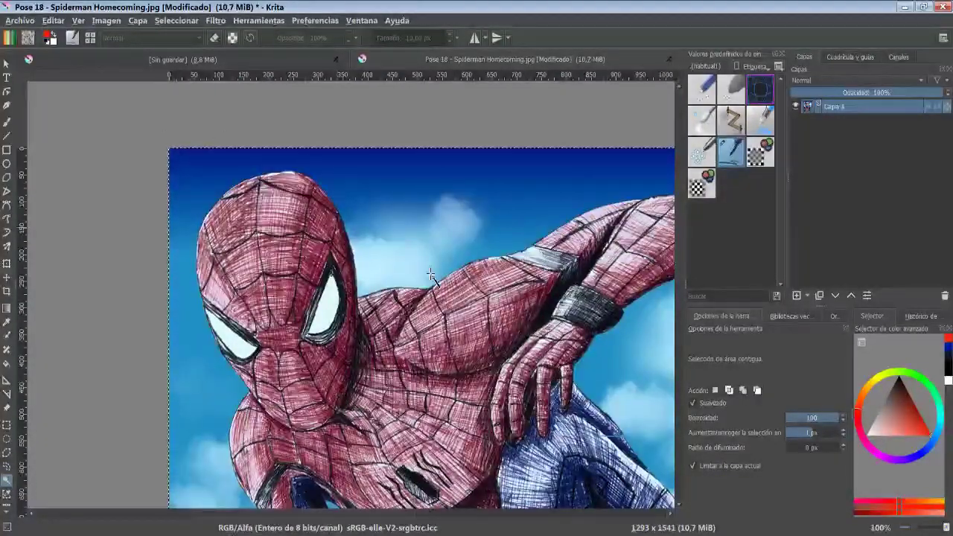
{"action": "left_click_drag", "start_coordinate": [842, 415], "coordinate": [759, 417]}
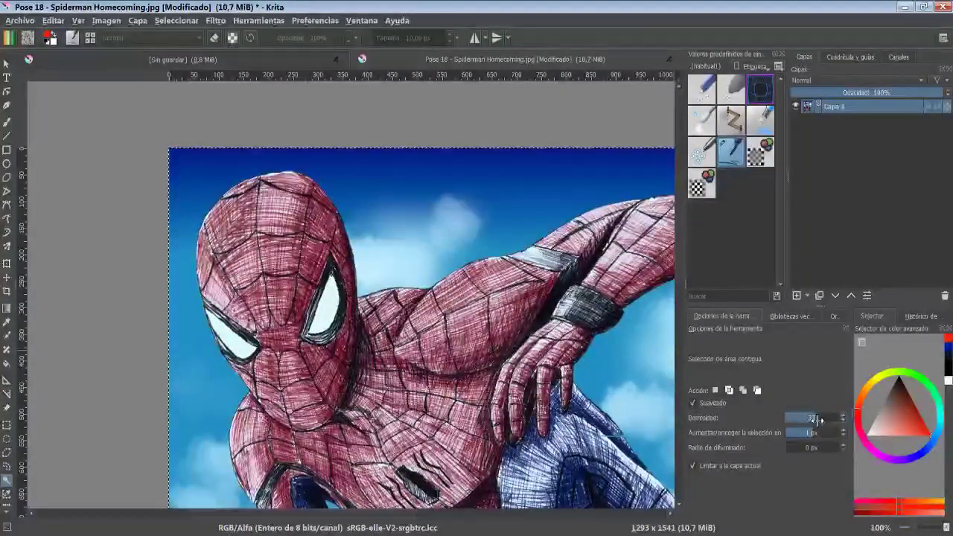
Zoom in on Spider-Man's eye and select its white area
{"action": "scroll", "coordinate": [139, 370], "scroll_direction": "up", "scroll_amount": 3, "text": "ctrl"}
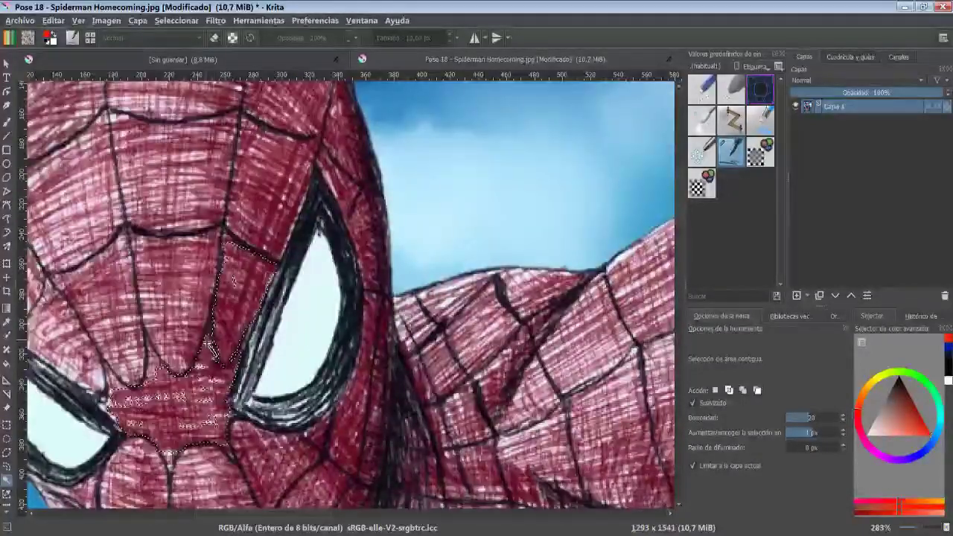
{"action": "scroll", "coordinate": [140, 370], "scroll_direction": "up", "scroll_amount": 3}
{"action": "scroll", "coordinate": [201, 387], "scroll_direction": "down", "scroll_amount": 2}
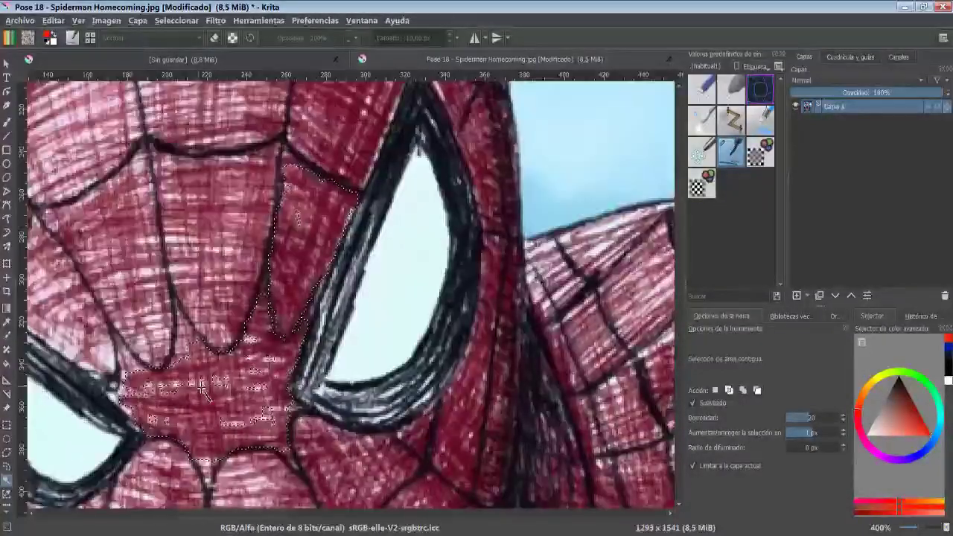
{"action": "scroll", "coordinate": [218, 344], "scroll_direction": "down", "scroll_amount": 1}
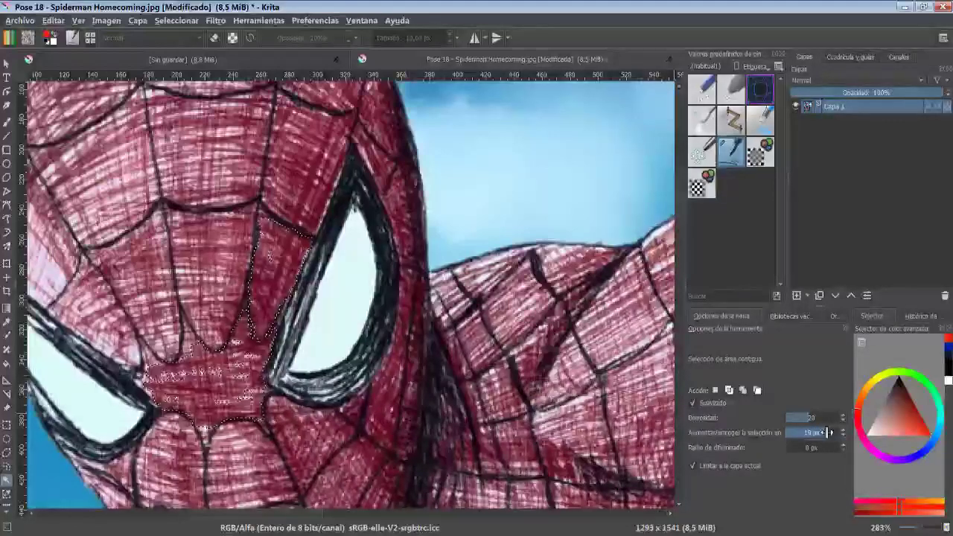
{"action": "scroll", "coordinate": [829, 432], "scroll_direction": "down", "scroll_amount": 1}
{"action": "scroll", "coordinate": [819, 432], "scroll_direction": "down", "scroll_amount": 1}
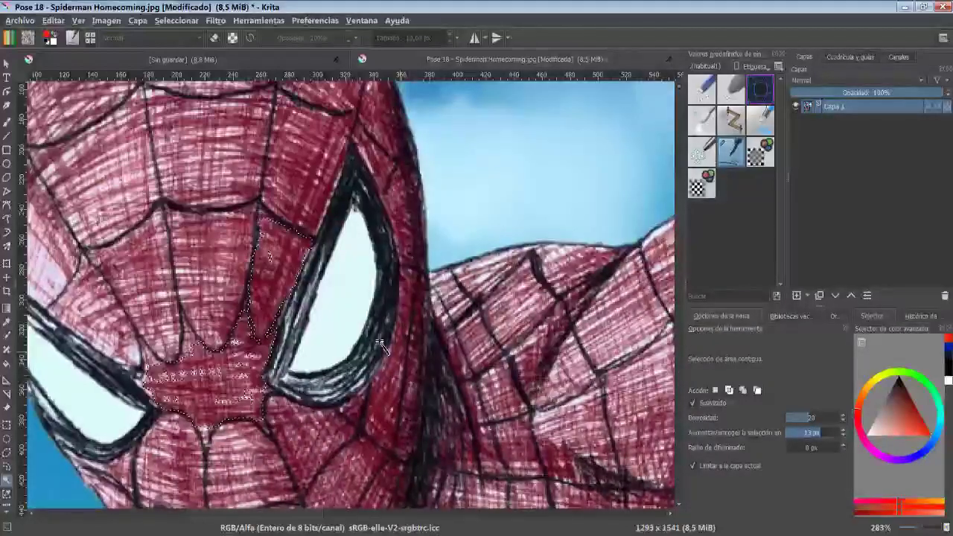
{"action": "left_click", "coordinate": [343, 313]}
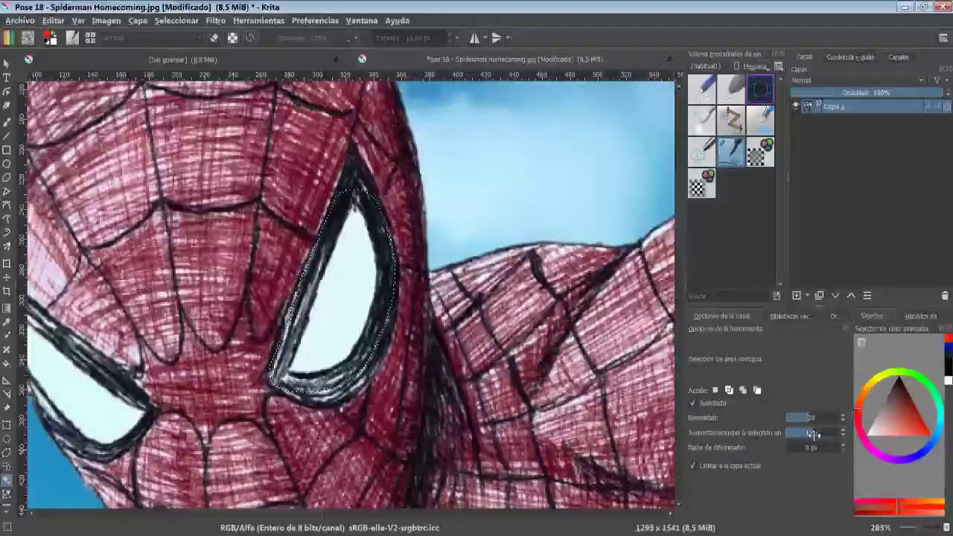
Clear the selection and reselect the eye white, inset from its black outline
{"action": "key", "text": "ctrl+shift+a"}
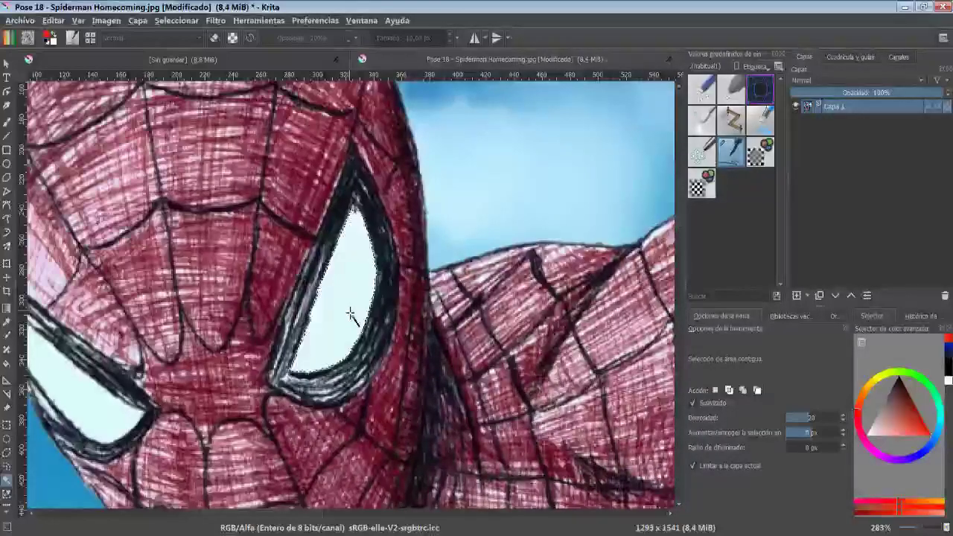
{"action": "scroll", "coordinate": [341, 261], "scroll_direction": "up", "scroll_amount": 2}
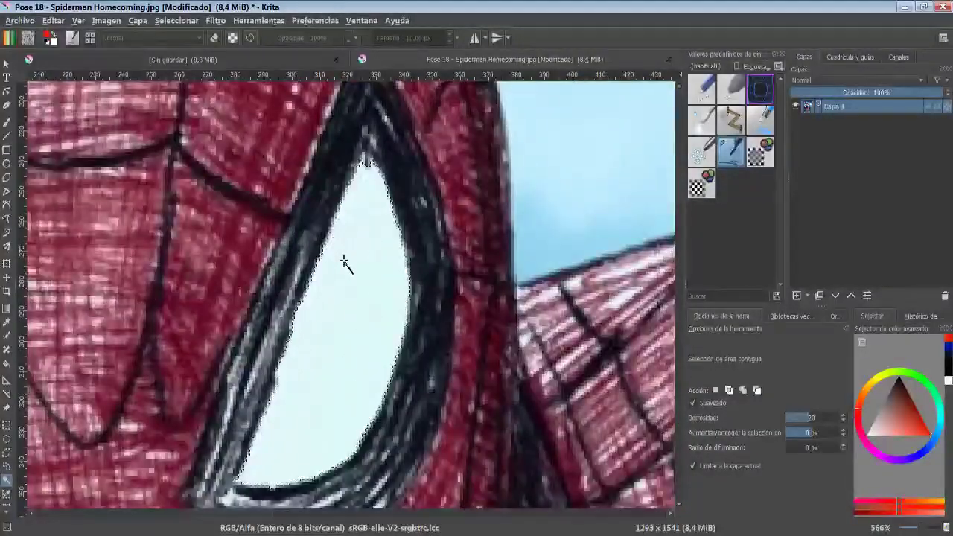
{"action": "scroll", "coordinate": [342, 260], "scroll_direction": "down", "scroll_amount": 1}
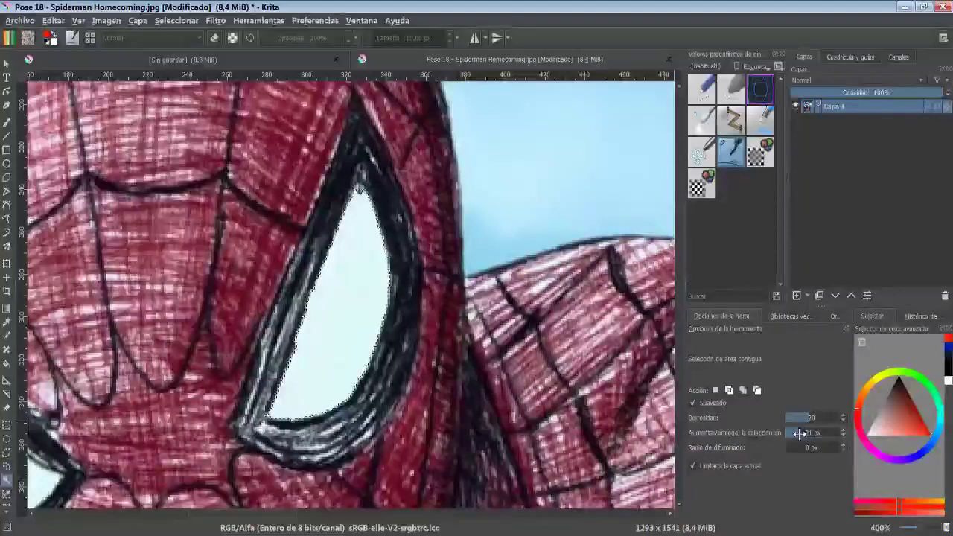
{"action": "key", "text": "ctrl+shift+a"}
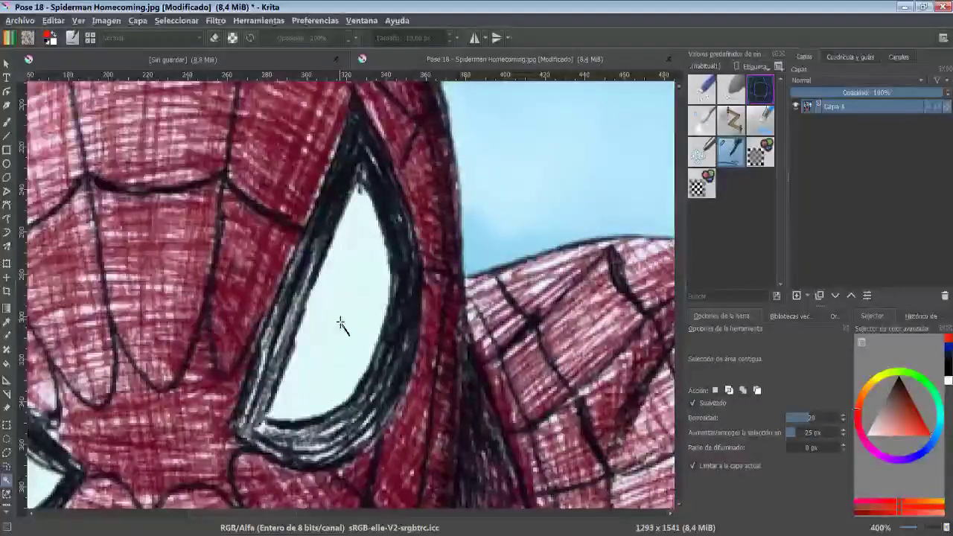
{"action": "scroll", "coordinate": [340, 324], "scroll_direction": "up", "scroll_amount": 1}
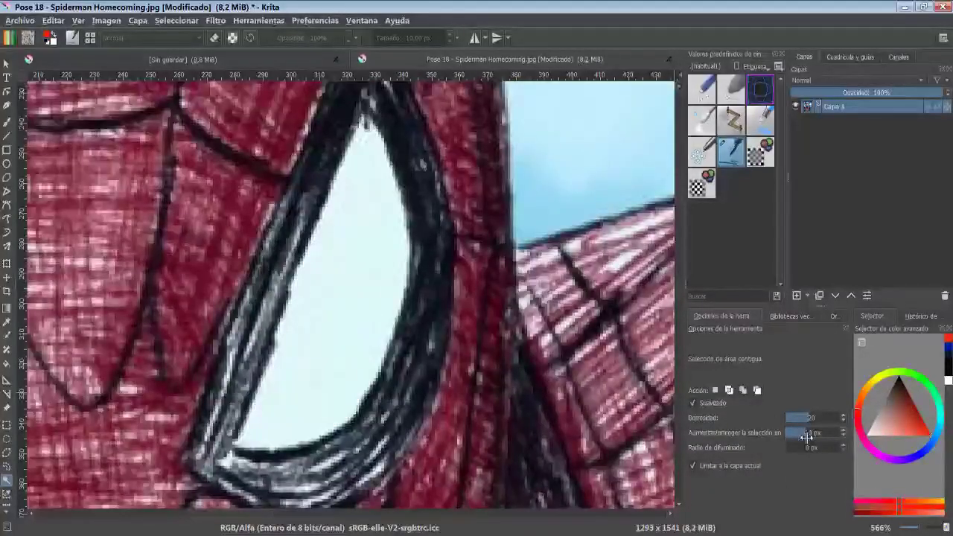
{"action": "left_click", "coordinate": [347, 338]}
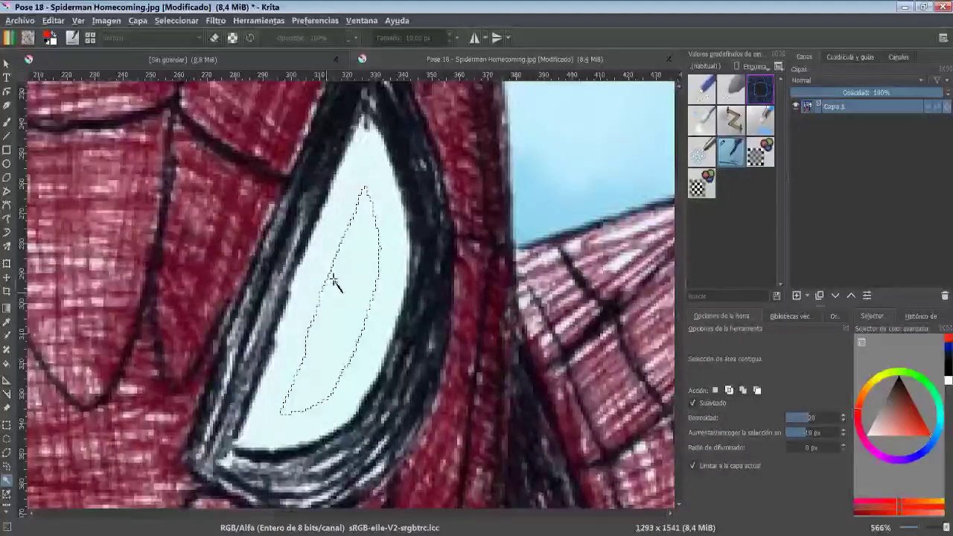
Move the selected eye white up and left, then undo the move
{"action": "left_click", "coordinate": [6, 277]}
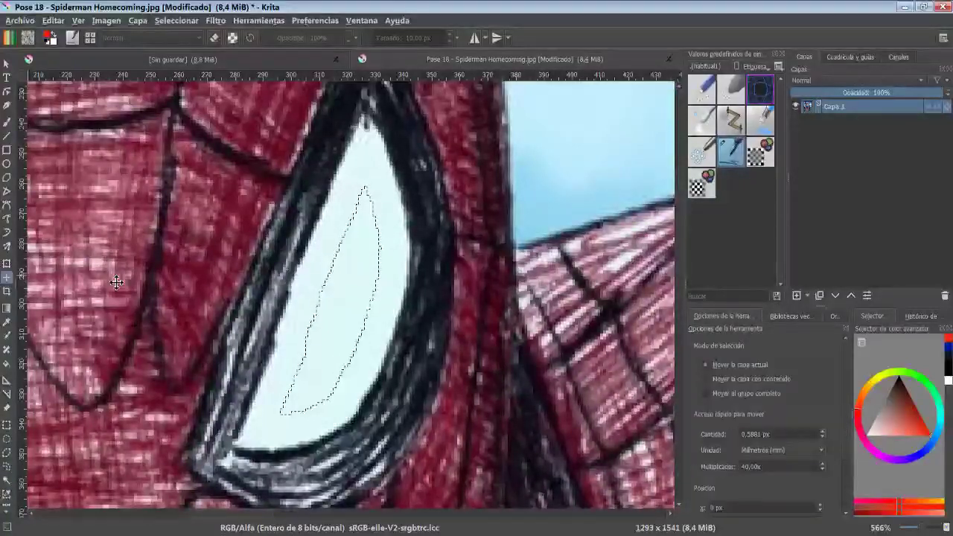
{"action": "left_click_drag", "start_coordinate": [342, 288], "coordinate": [162, 229]}
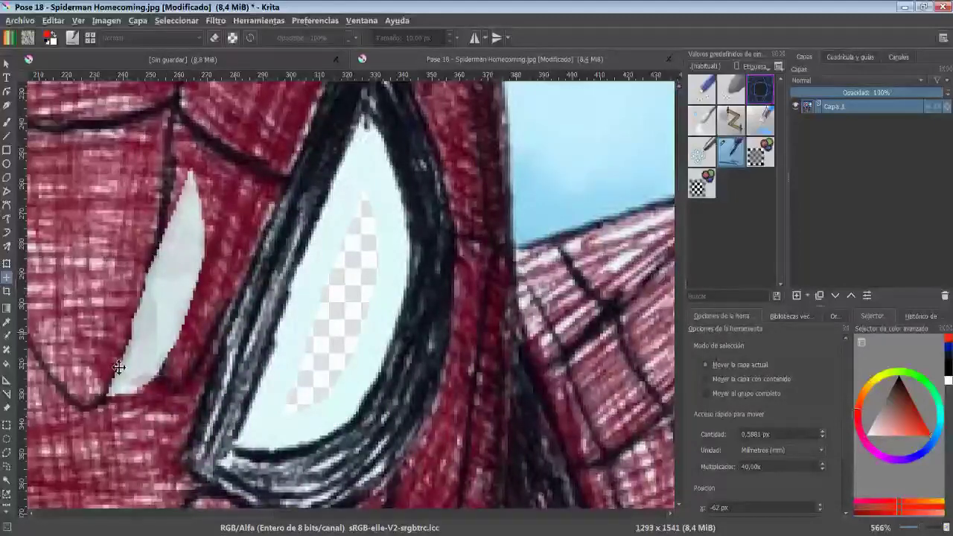
{"action": "key", "text": "ctrl+z"}
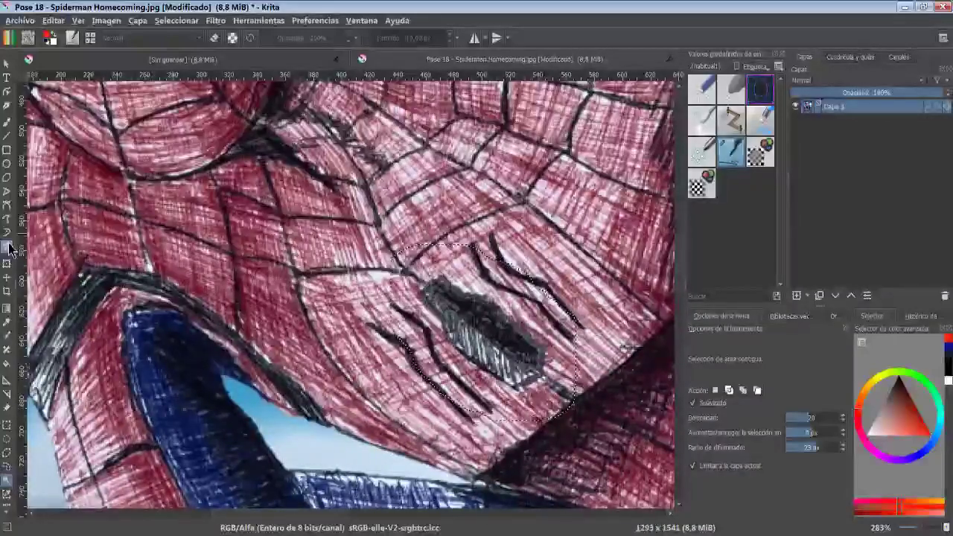
Move the selected torso patch to the left, then undo that move too
{"action": "key", "text": "t"}
{"action": "left_click_drag", "start_coordinate": [433, 319], "coordinate": [188, 338]}
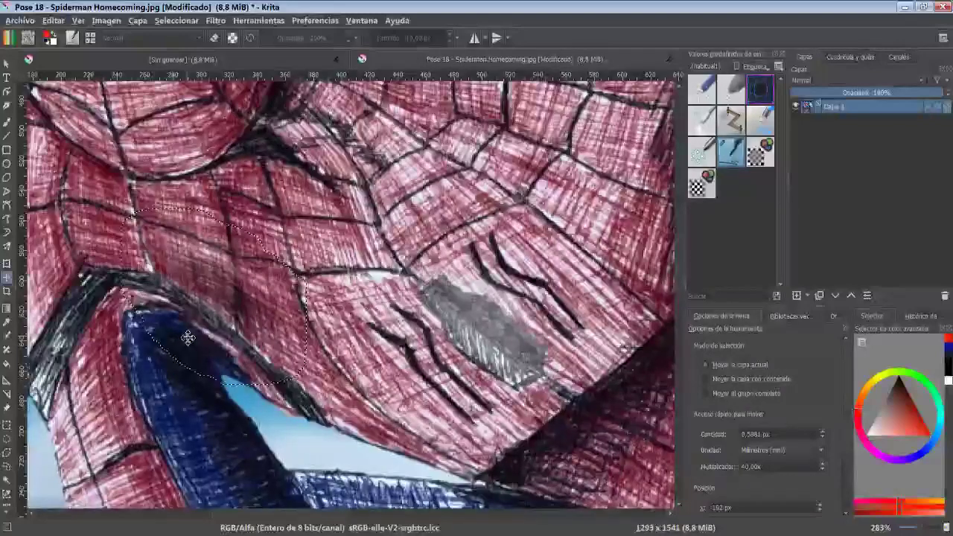
{"action": "key", "text": "ctrl+z"}
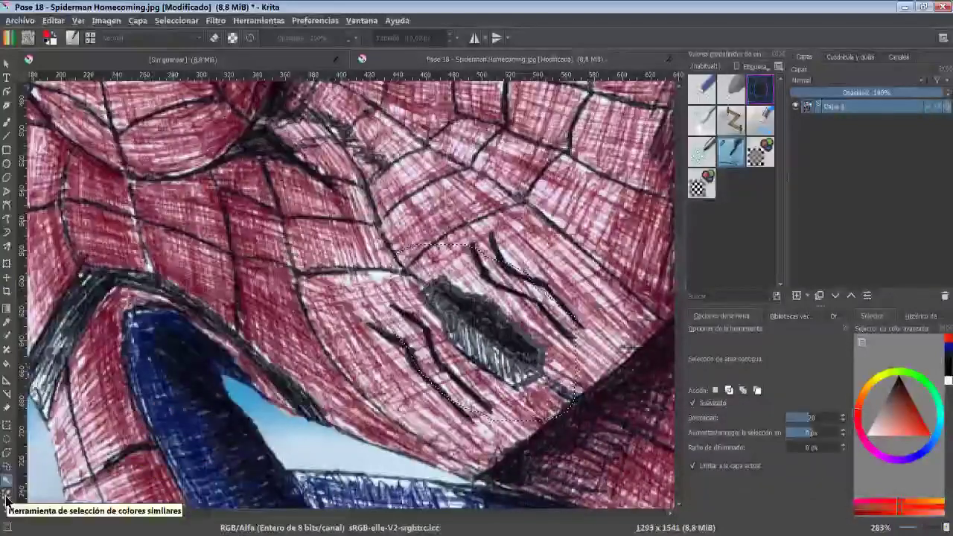
Select the suit's dark blue by similar colour at fuzziness 200 and fit the image to the window
{"action": "left_click", "coordinate": [6, 497]}
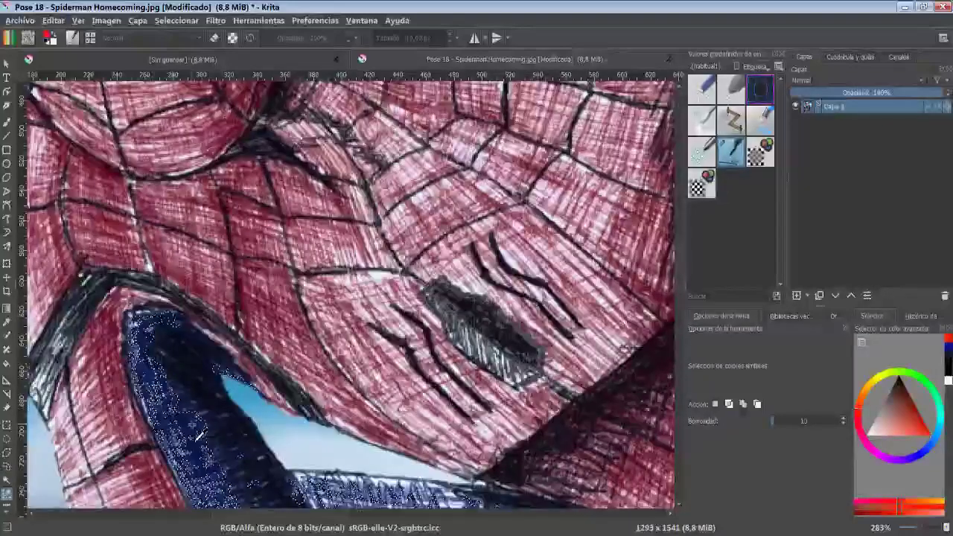
{"action": "left_click", "coordinate": [199, 432]}
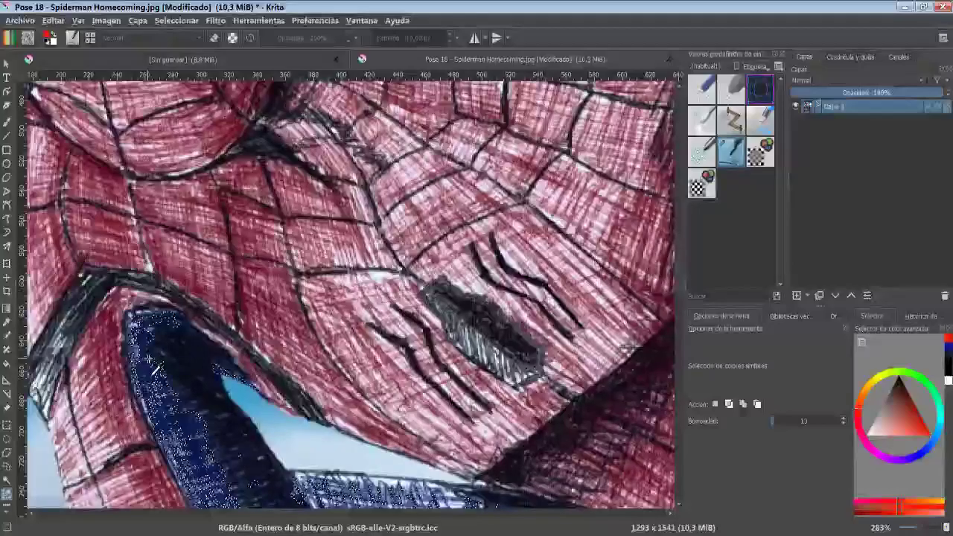
{"action": "scroll", "coordinate": [155, 365], "scroll_direction": "down", "scroll_amount": 3}
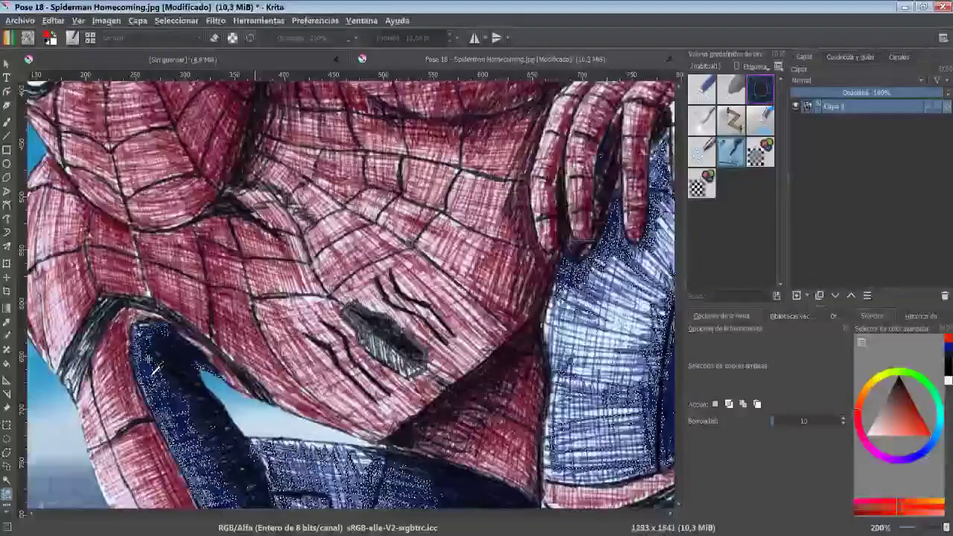
{"action": "scroll", "coordinate": [155, 365], "scroll_direction": "down", "scroll_amount": 2}
{"action": "left_click_drag", "start_coordinate": [812, 421], "coordinate": [844, 421]}
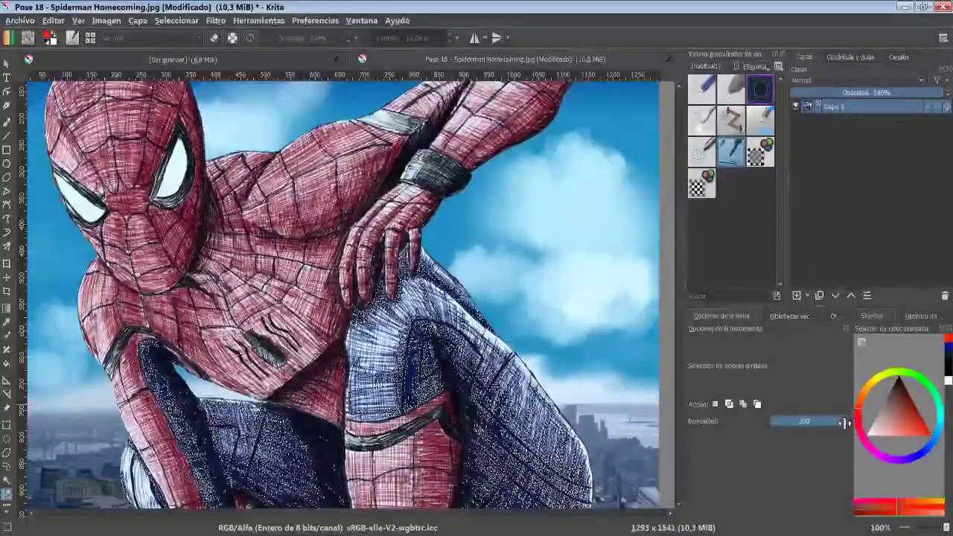
{"action": "key", "text": "2"}
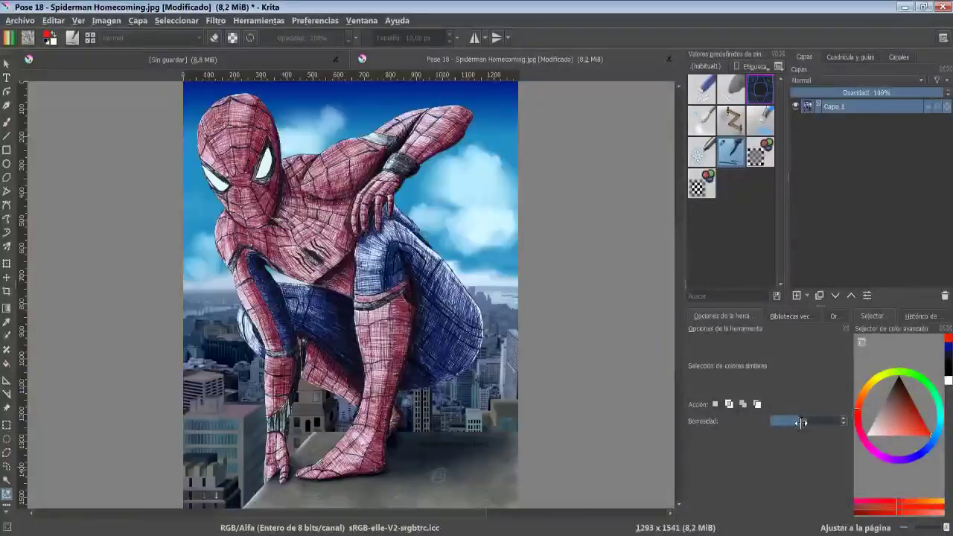
Reselect similar colours while tuning fuzziness from 42, higher, then 30, settling on 36
{"action": "left_click_drag", "start_coordinate": [789, 426], "coordinate": [787, 428]}
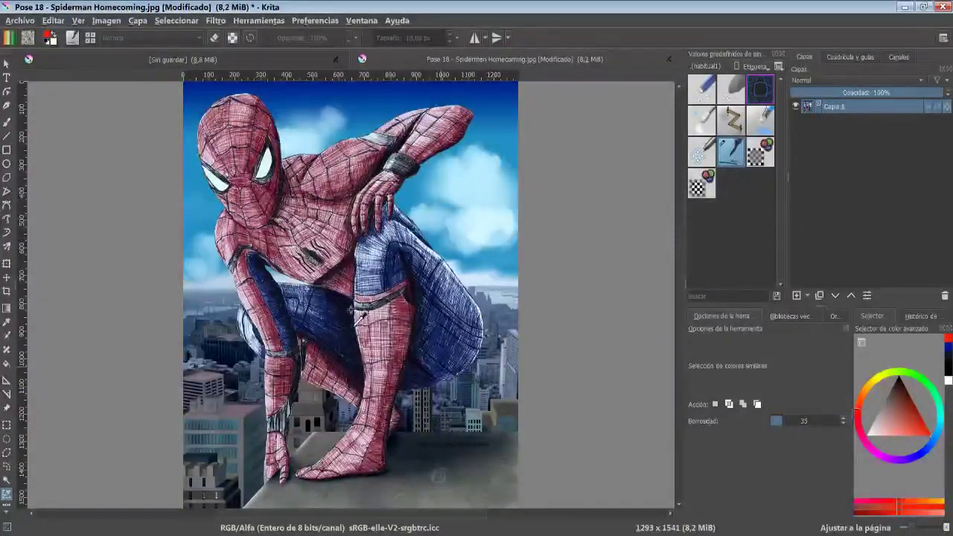
{"action": "left_click", "coordinate": [272, 257]}
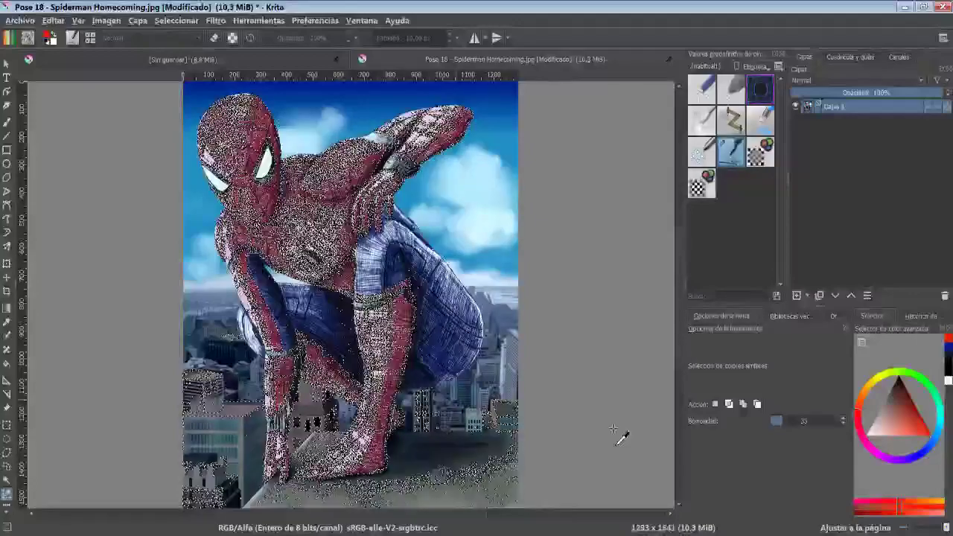
{"action": "left_click_drag", "start_coordinate": [786, 421], "coordinate": [826, 423]}
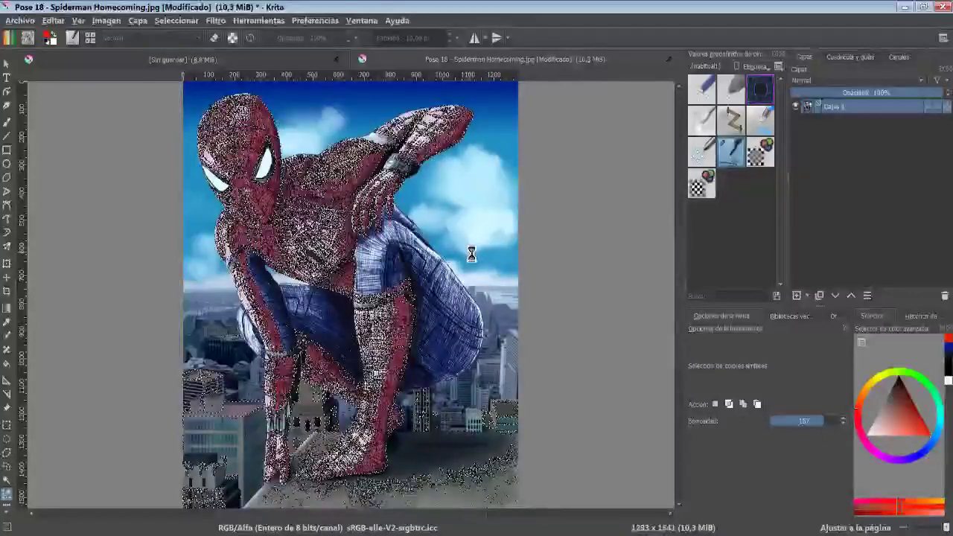
{"action": "left_click", "coordinate": [471, 253]}
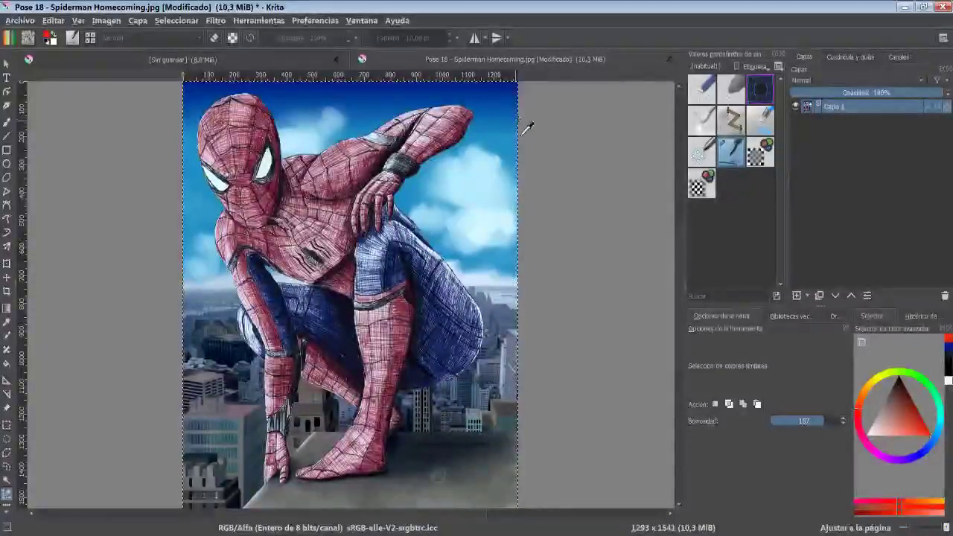
{"action": "left_click_drag", "start_coordinate": [802, 421], "coordinate": [778, 426]}
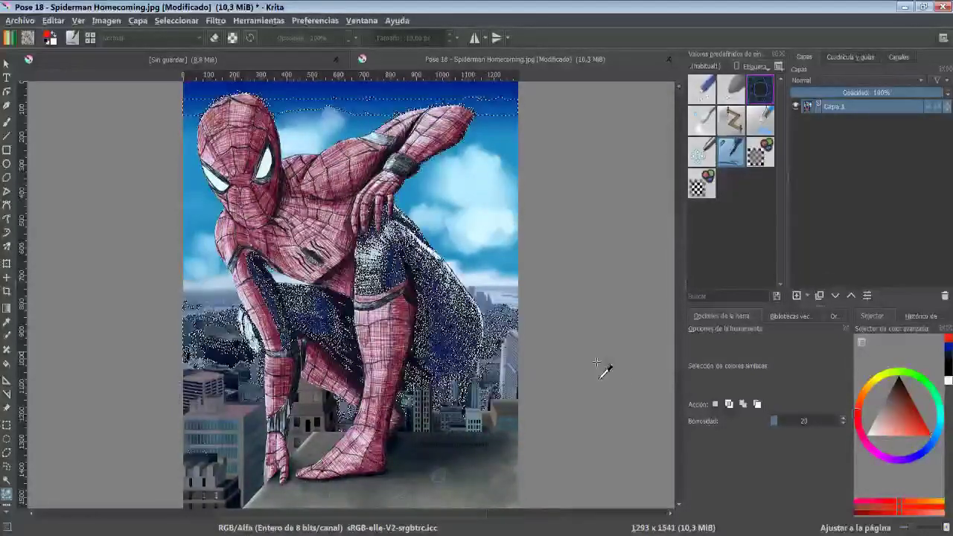
{"action": "left_click", "coordinate": [789, 422]}
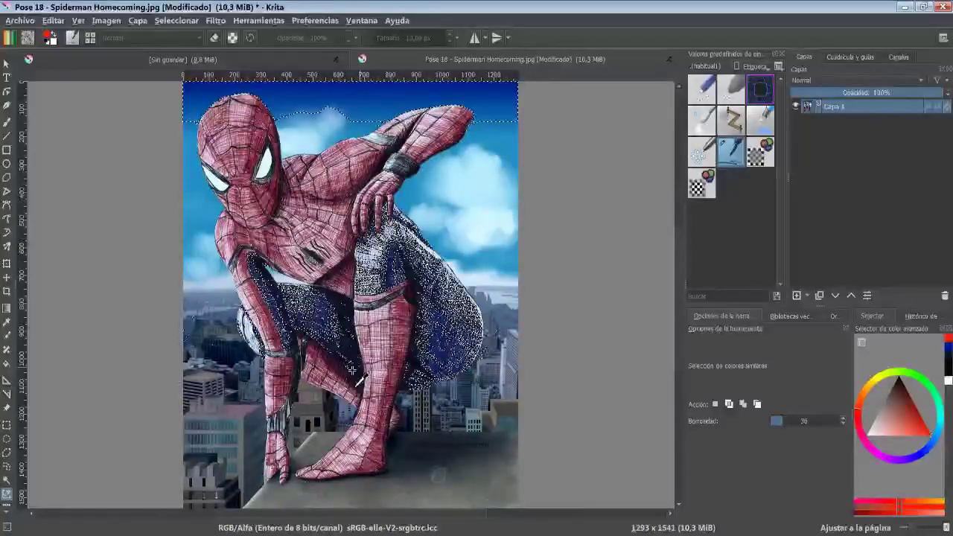
{"action": "left_click", "coordinate": [9, 484]}
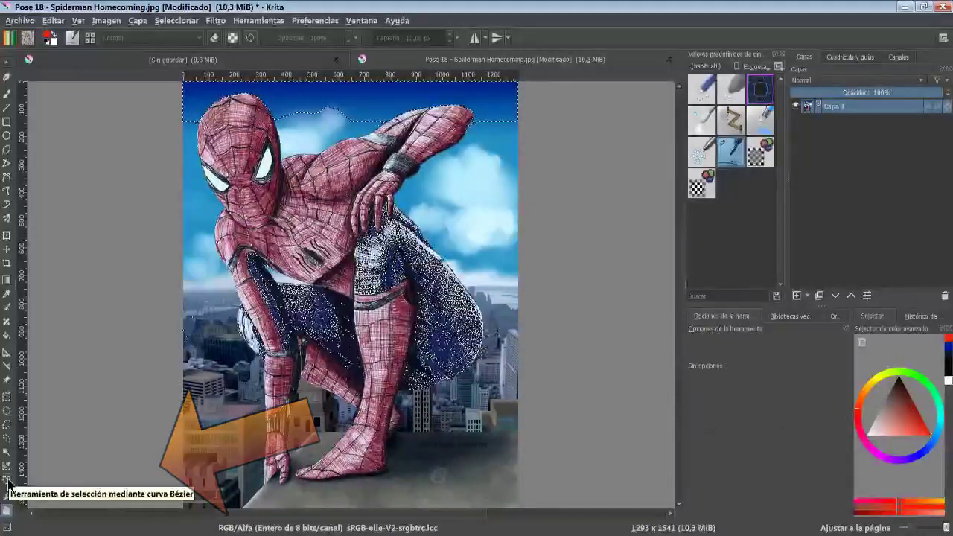
Choose the Bézier Curve Selection tool and clear the similar-colour selection
{"action": "left_click", "coordinate": [9, 484]}
{"action": "key", "text": "ctrl+shift+a"}
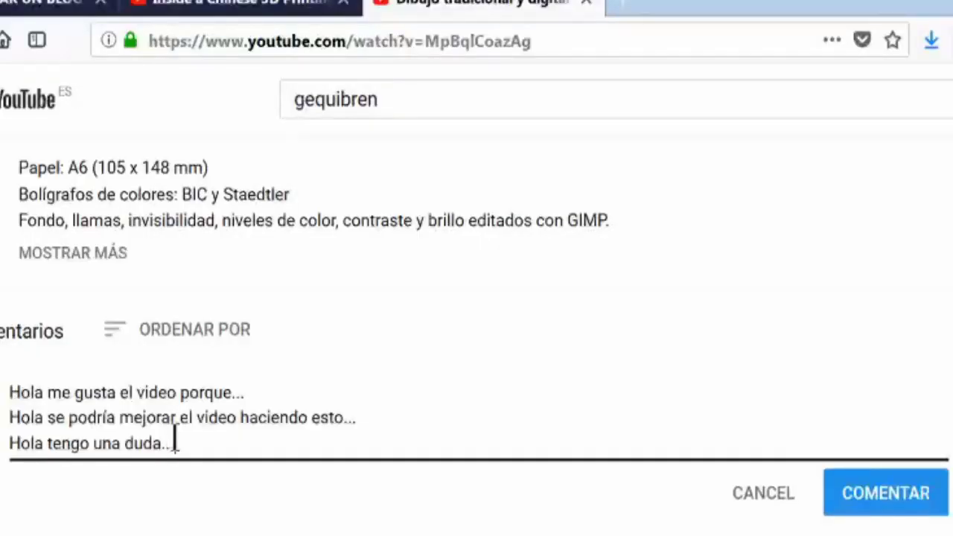
Write 'Hola pod' in the comment, subscribe with all notifications on, and like the video
{"action": "key", "text": "Return"}
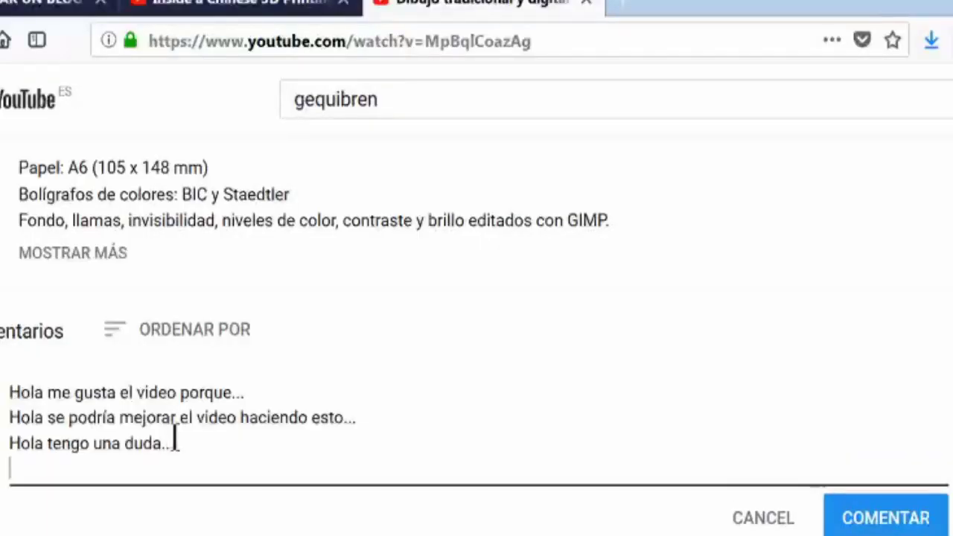
{"action": "type", "text": "Hola"}
{"action": "type", "text": " pod"}
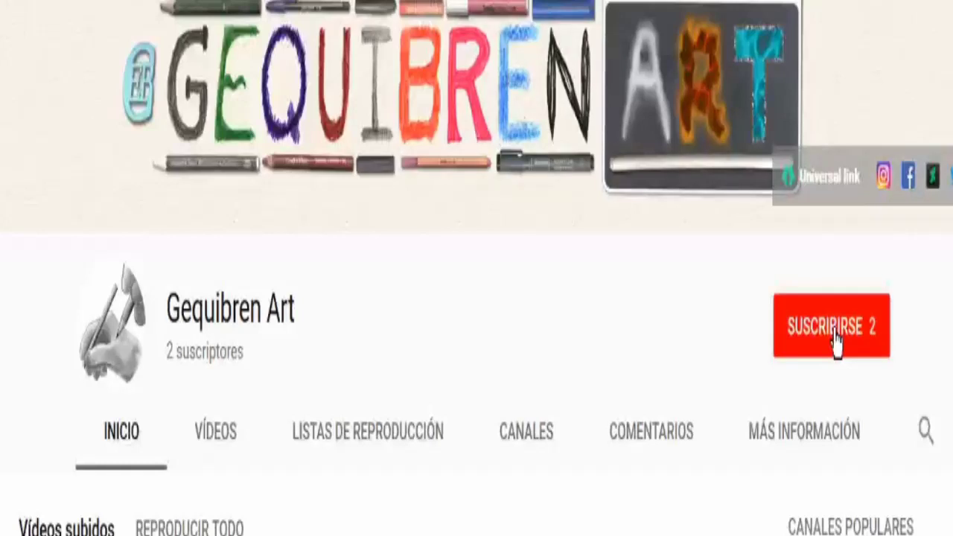
{"action": "left_click", "coordinate": [835, 342]}
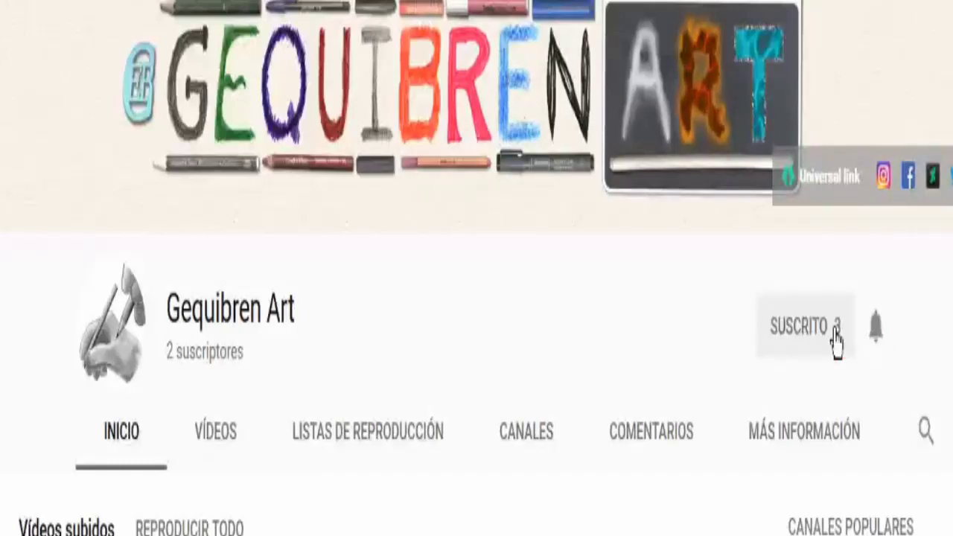
{"action": "left_click", "coordinate": [877, 335]}
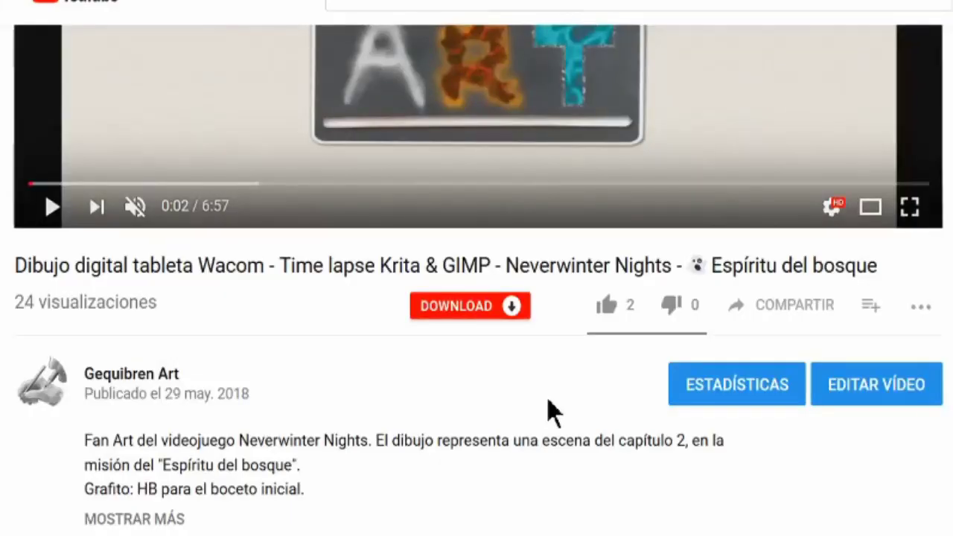
{"action": "left_click", "coordinate": [617, 310]}
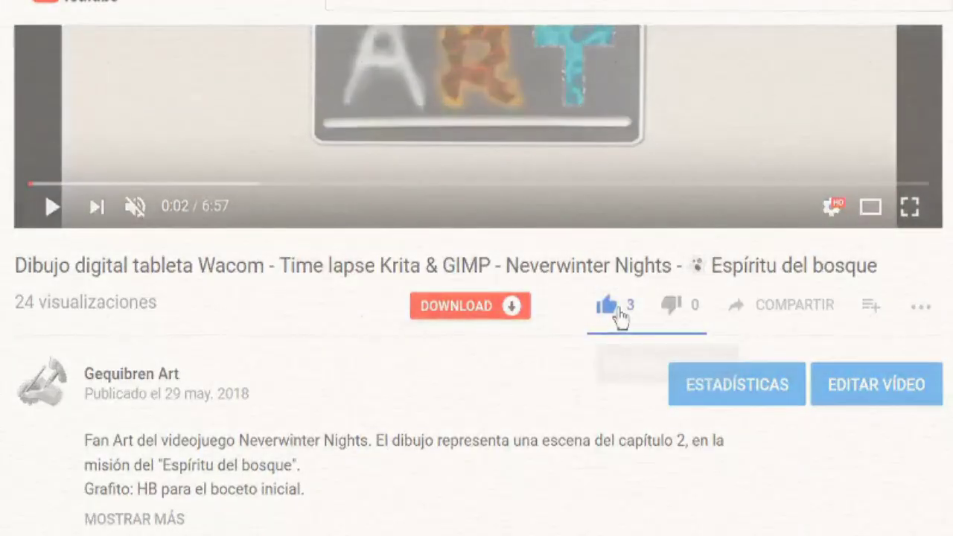